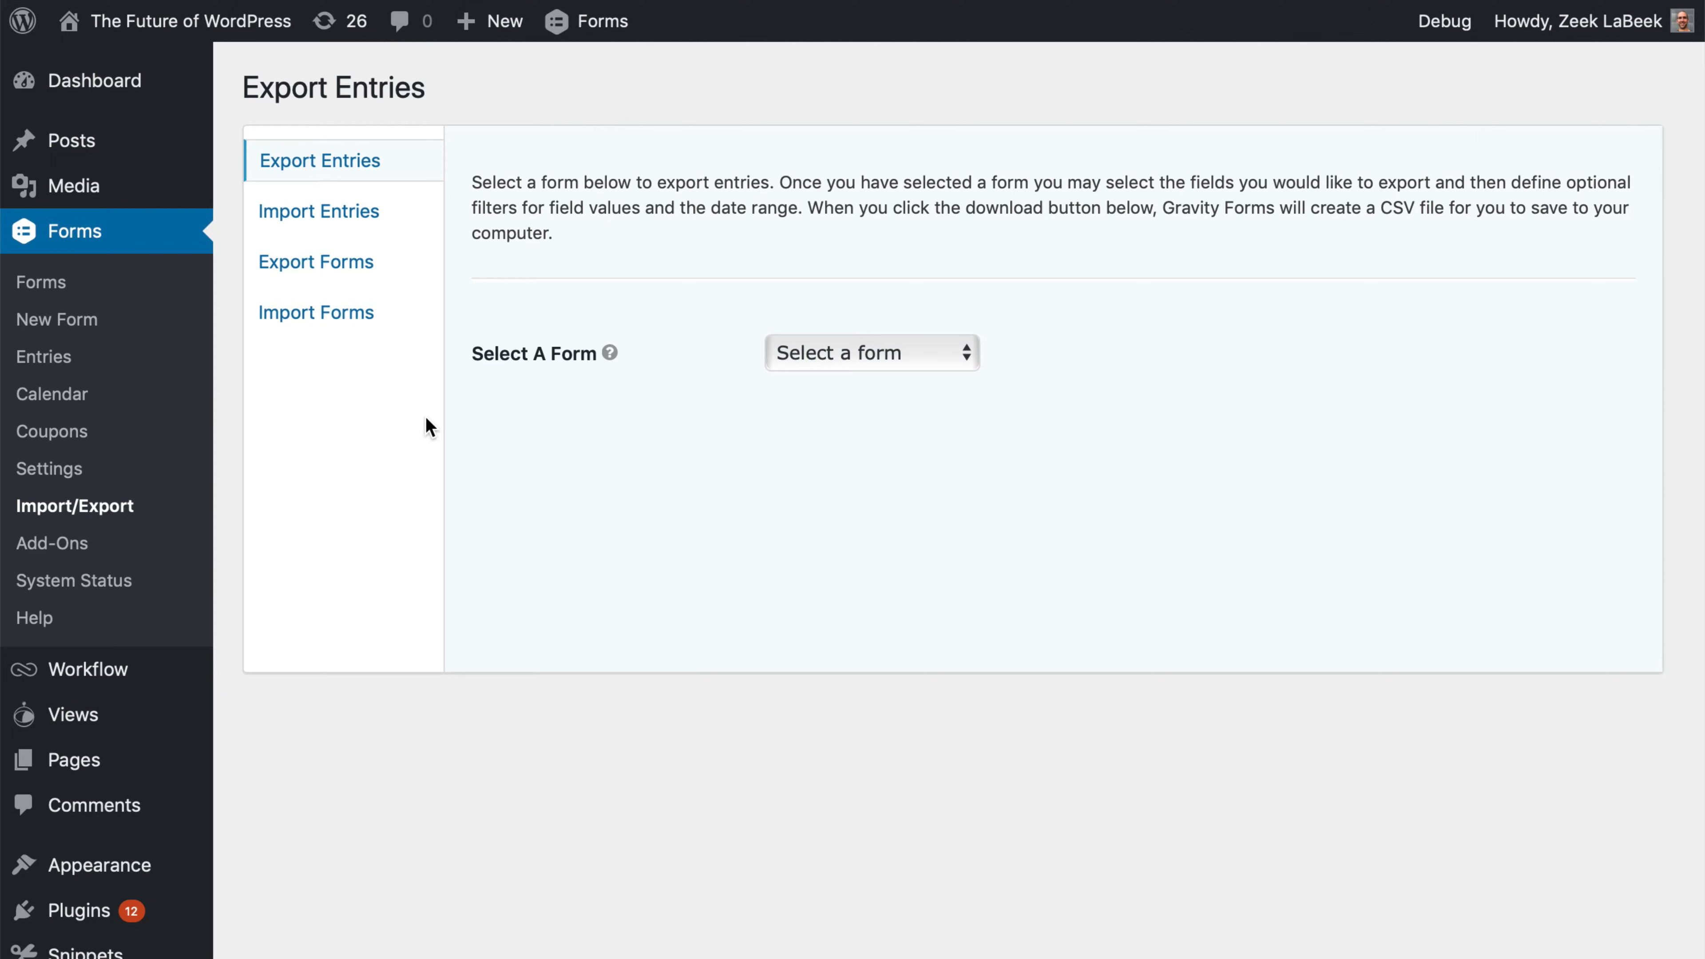
- Start an entry import from the Gravity Forms import/export area and upload Great Books.csv as the source
{"action": "left_click", "coordinate": [124, 508]}
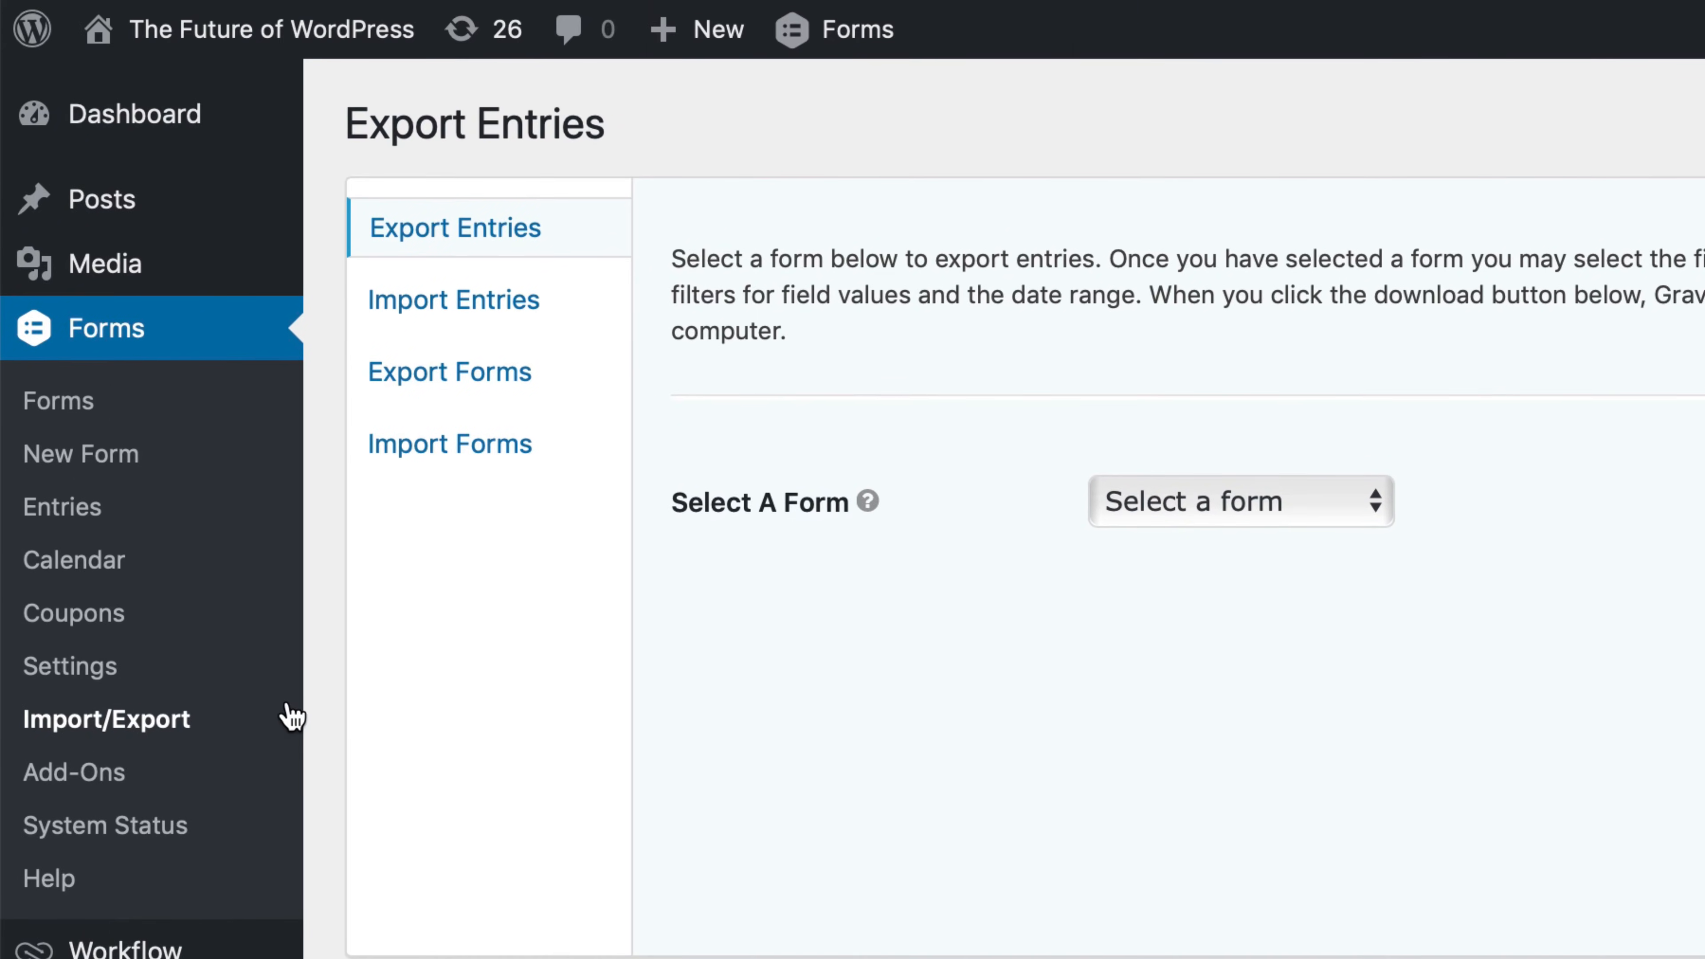
{"action": "left_click", "coordinate": [508, 306]}
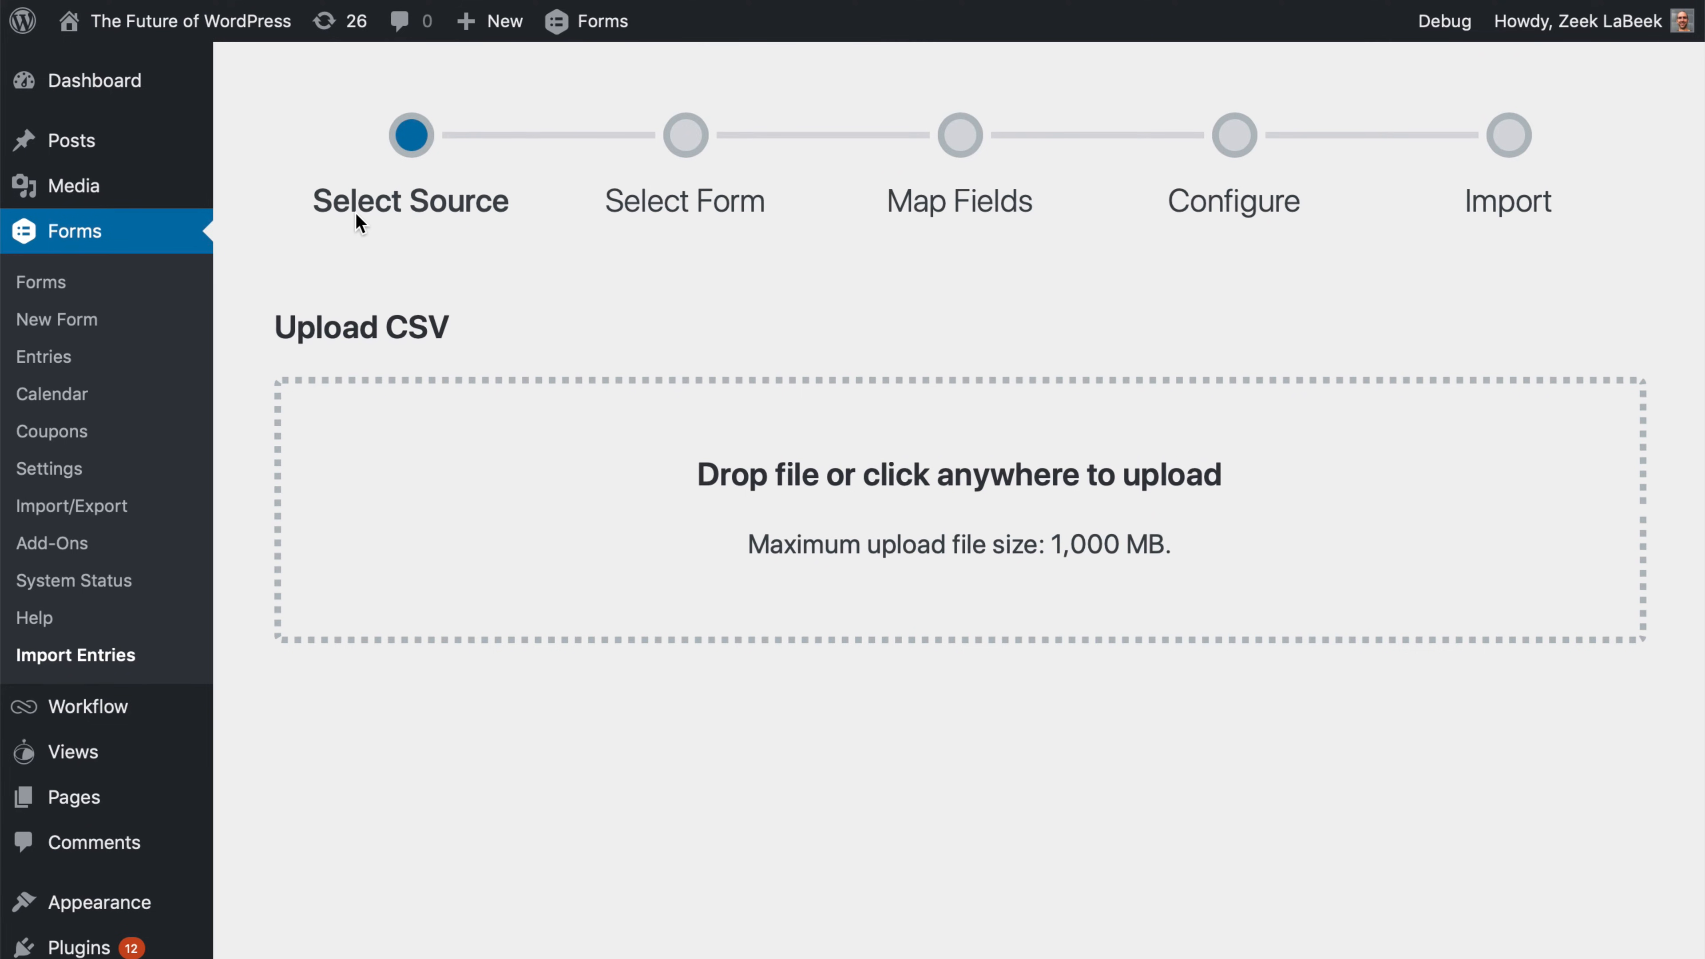
{"action": "left_click", "coordinate": [689, 494]}
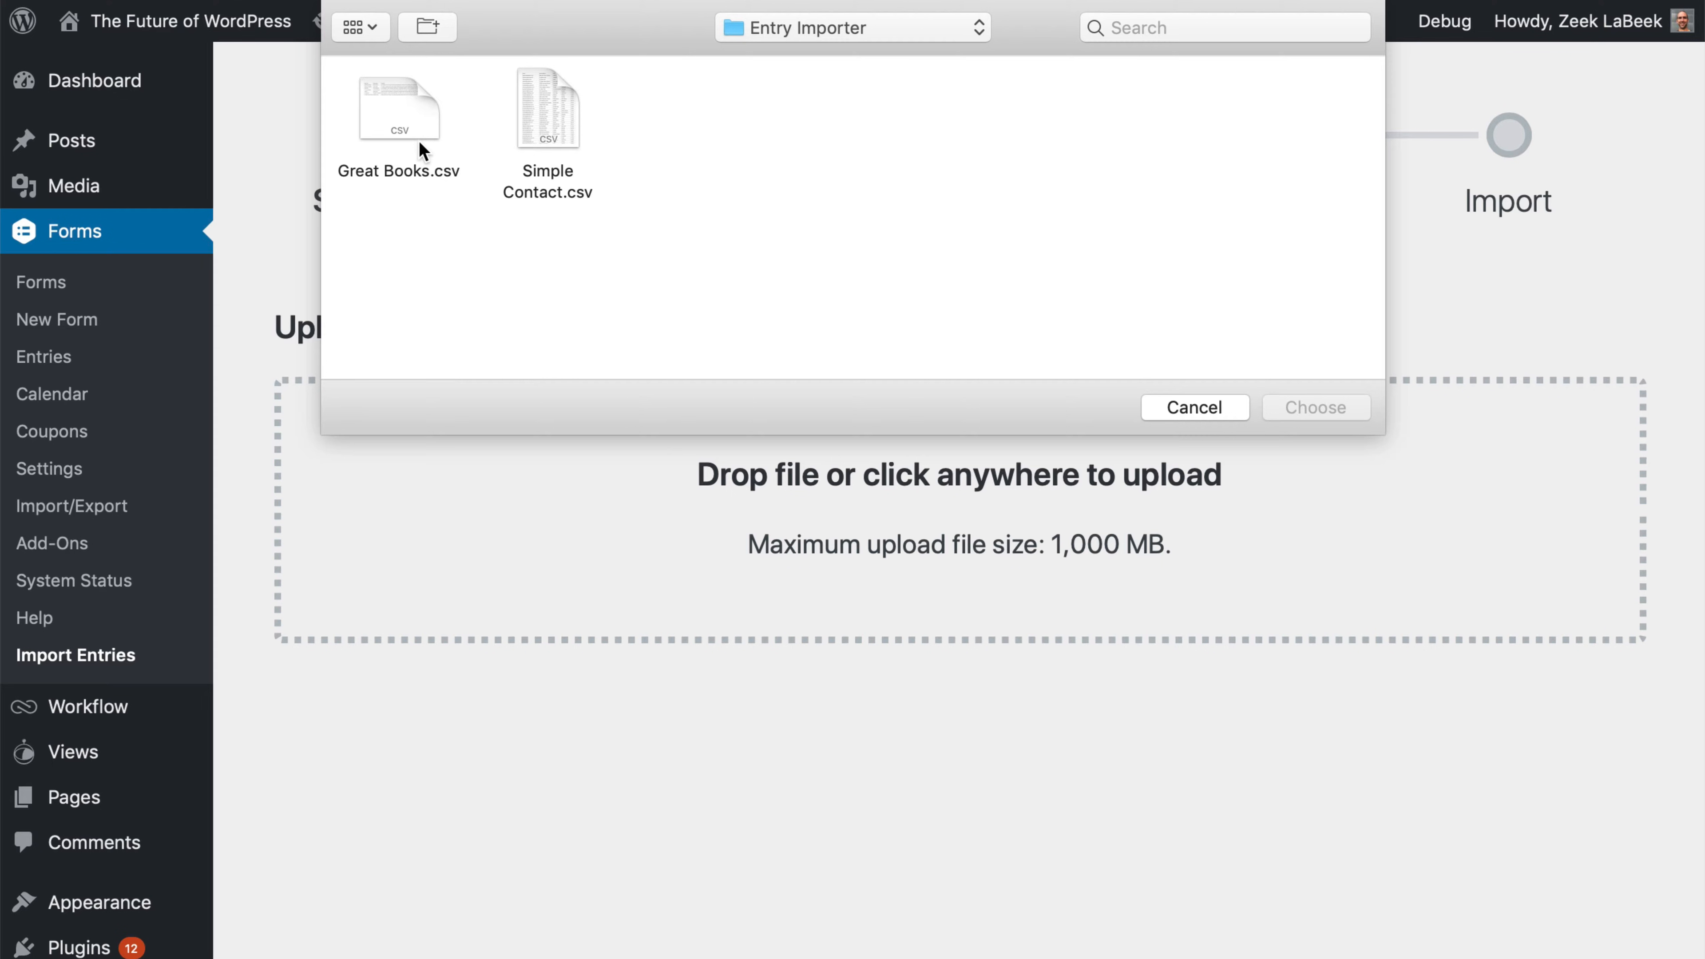
{"action": "left_click", "coordinate": [406, 121]}
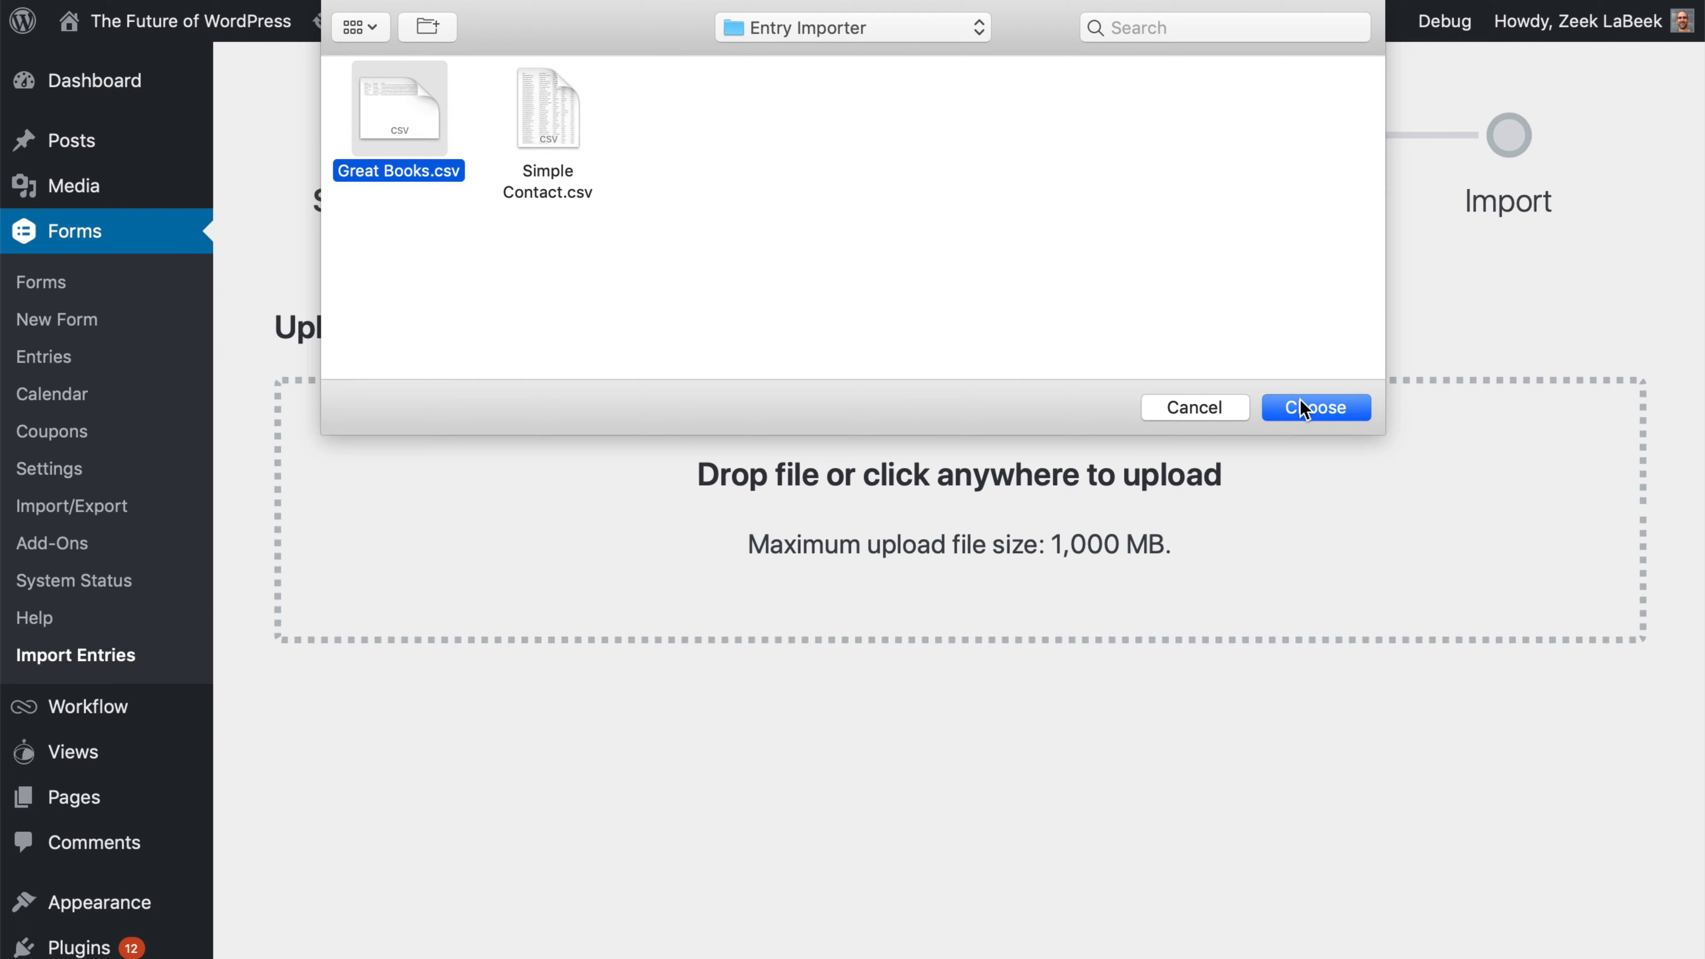
{"action": "left_click", "coordinate": [1307, 411]}
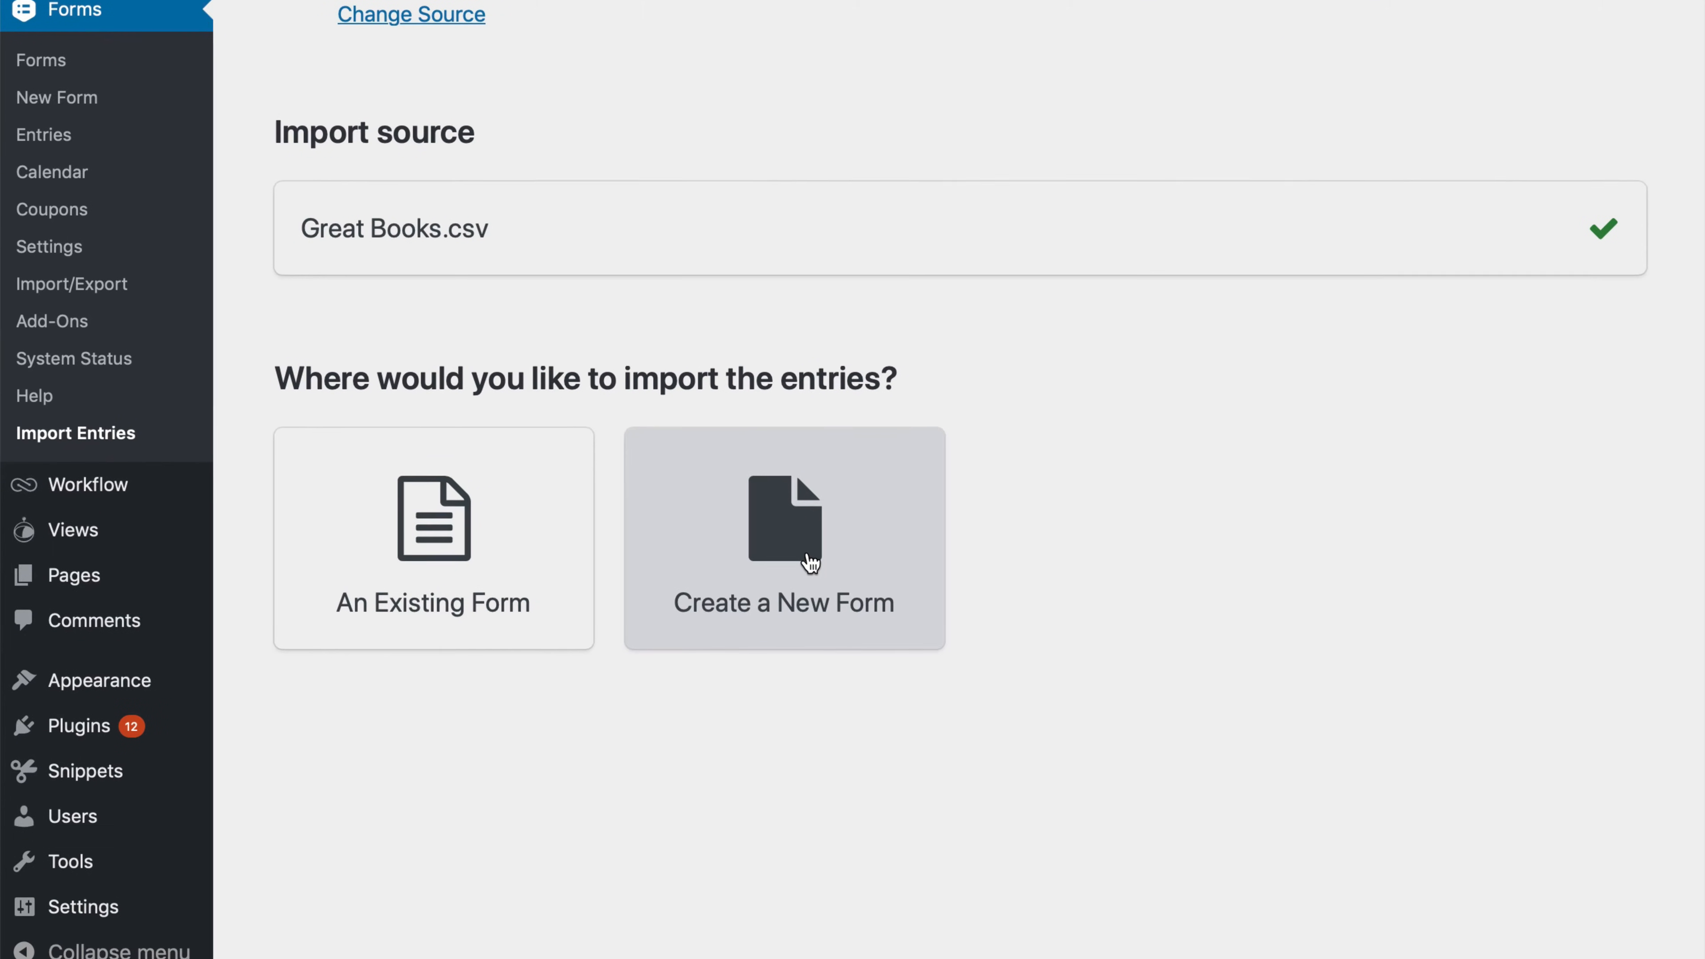
- Choose to import the entries into a new form named "Great Books!" and continue to the field mapping
{"action": "left_click", "coordinate": [811, 654]}
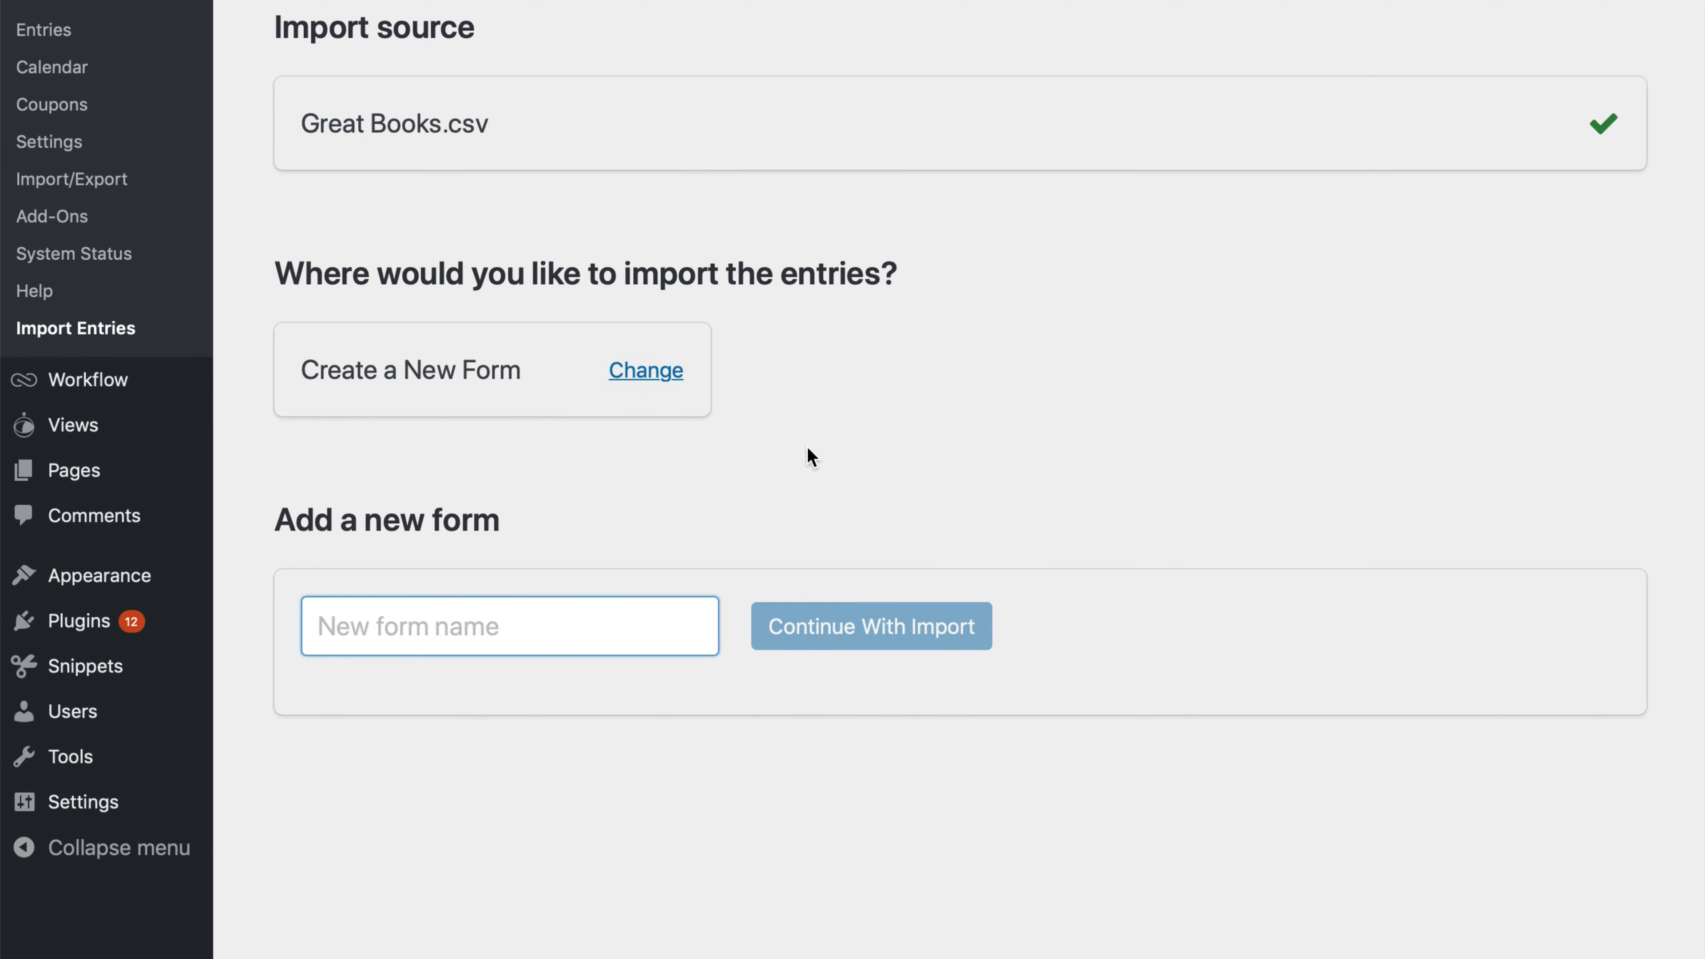
{"action": "type", "text": "Great Books!"}
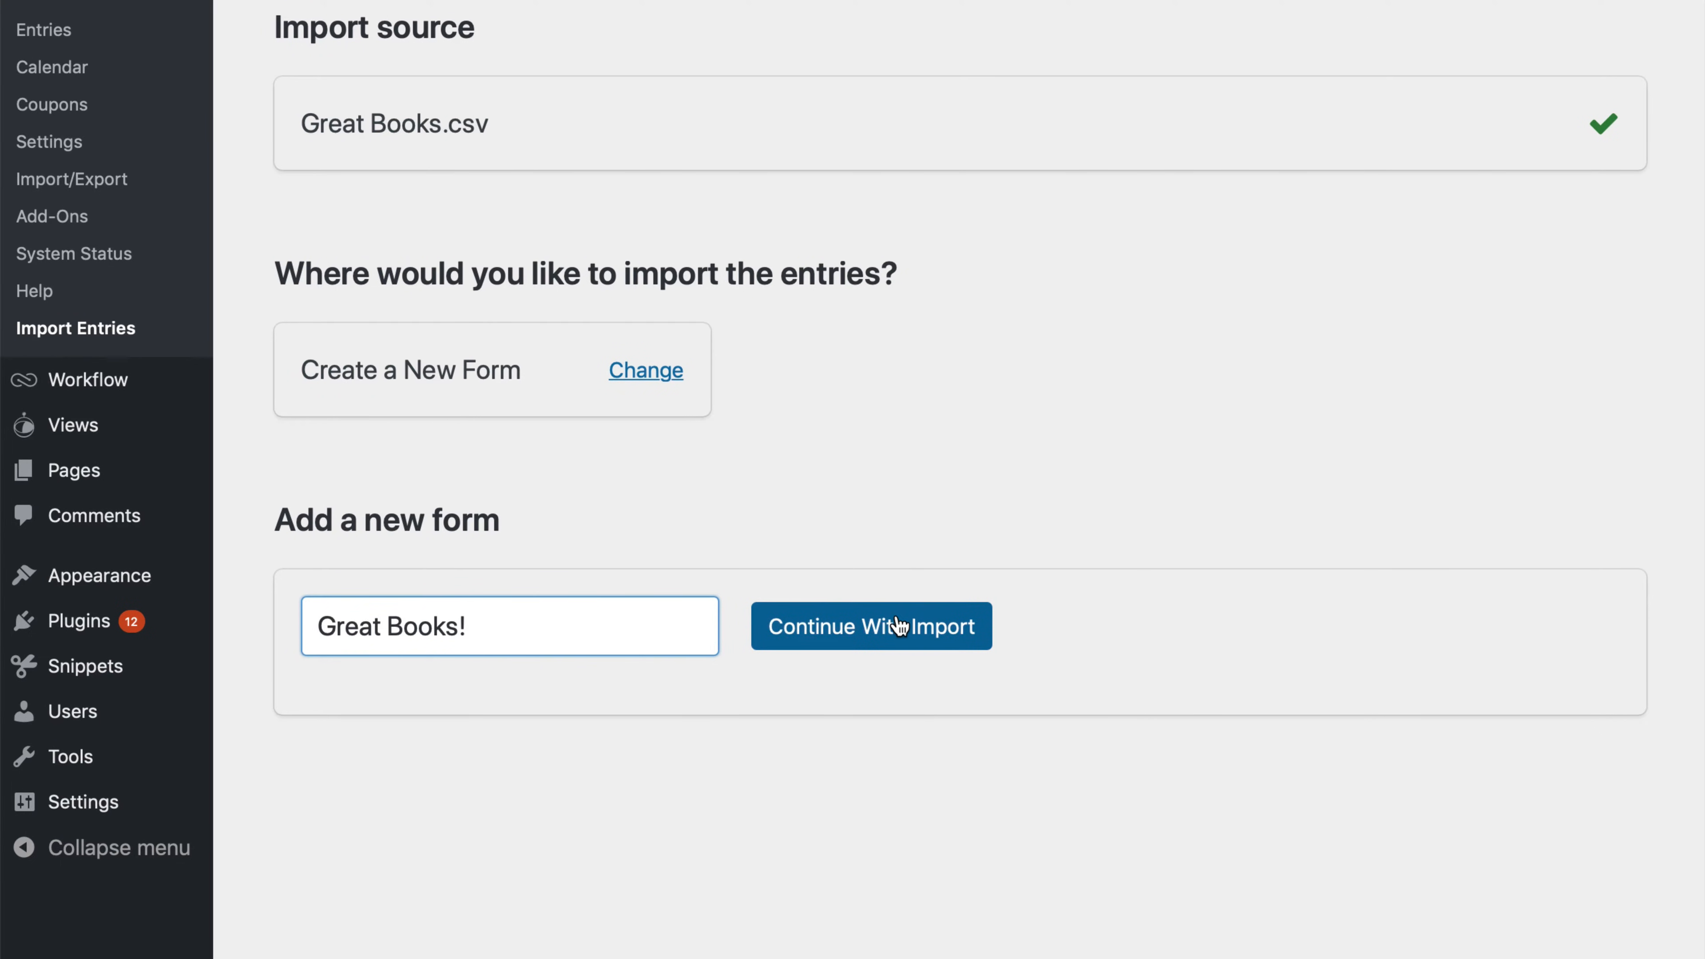
{"action": "scroll", "coordinate": [905, 629], "scroll_direction": "up", "scroll_amount": 1}
{"action": "left_click", "coordinate": [909, 635]}
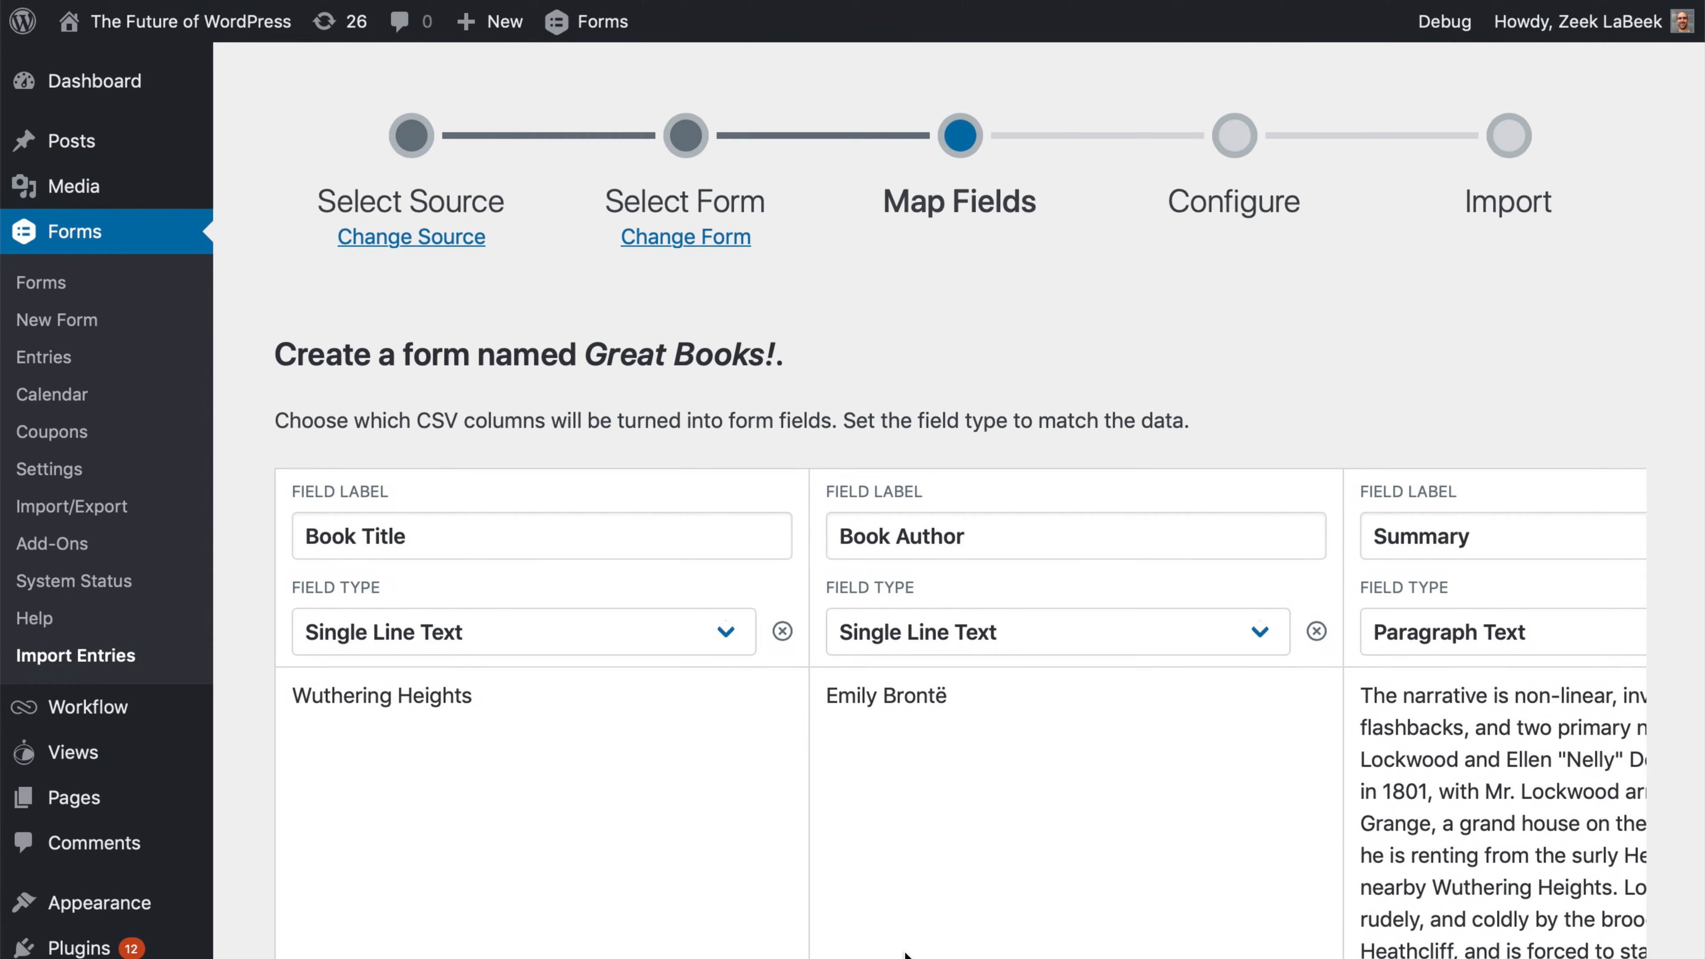
- Set the field type of the Cover column to File Upload in the field mapping
{"action": "scroll", "coordinate": [902, 920], "scroll_direction": "down", "scroll_amount": 5}
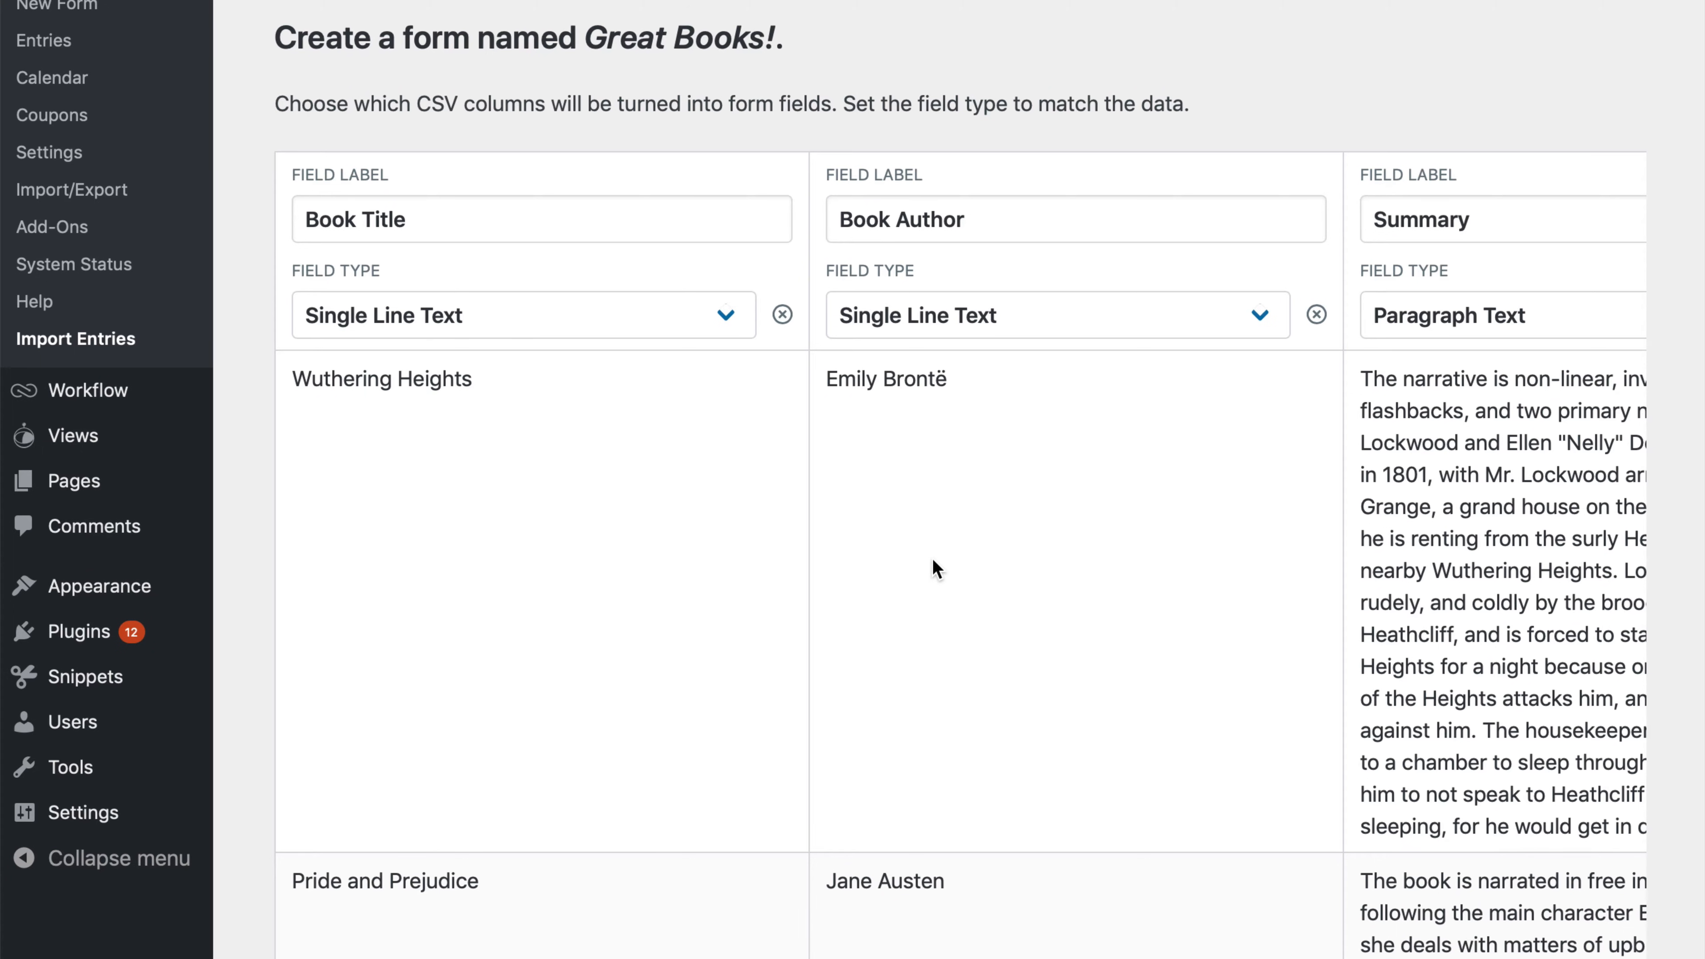
{"action": "scroll", "coordinate": [937, 567], "scroll_direction": "right", "scroll_amount": 10}
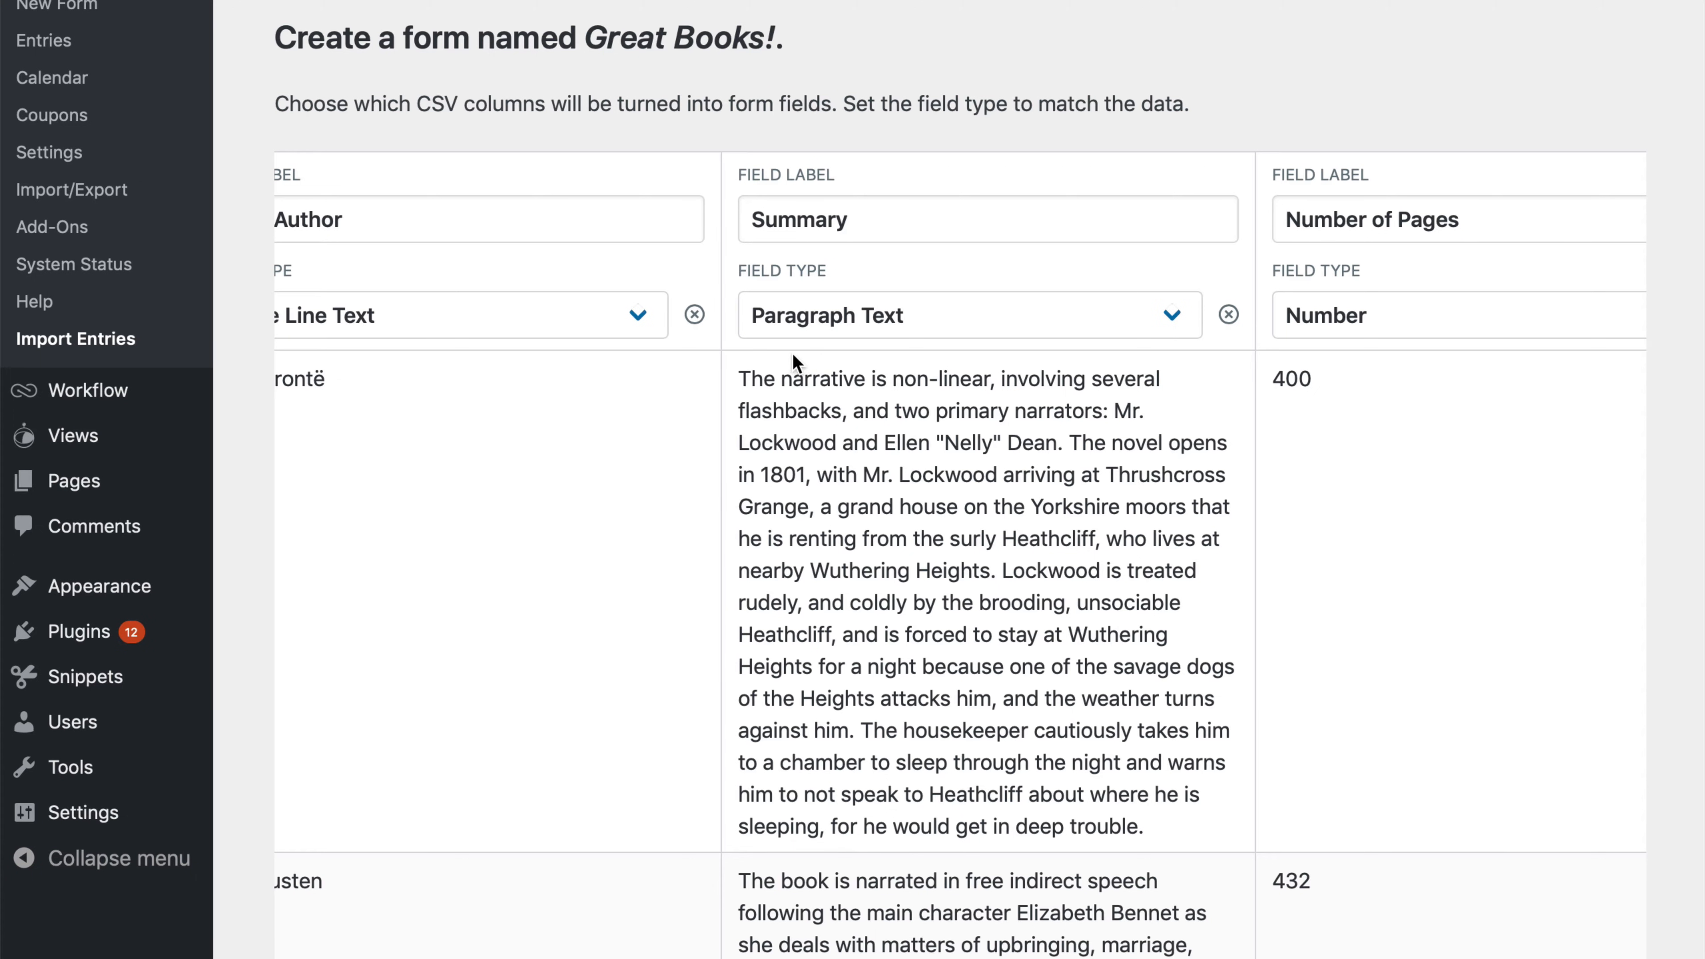
{"action": "scroll", "coordinate": [1093, 447], "scroll_direction": "right", "scroll_amount": 9}
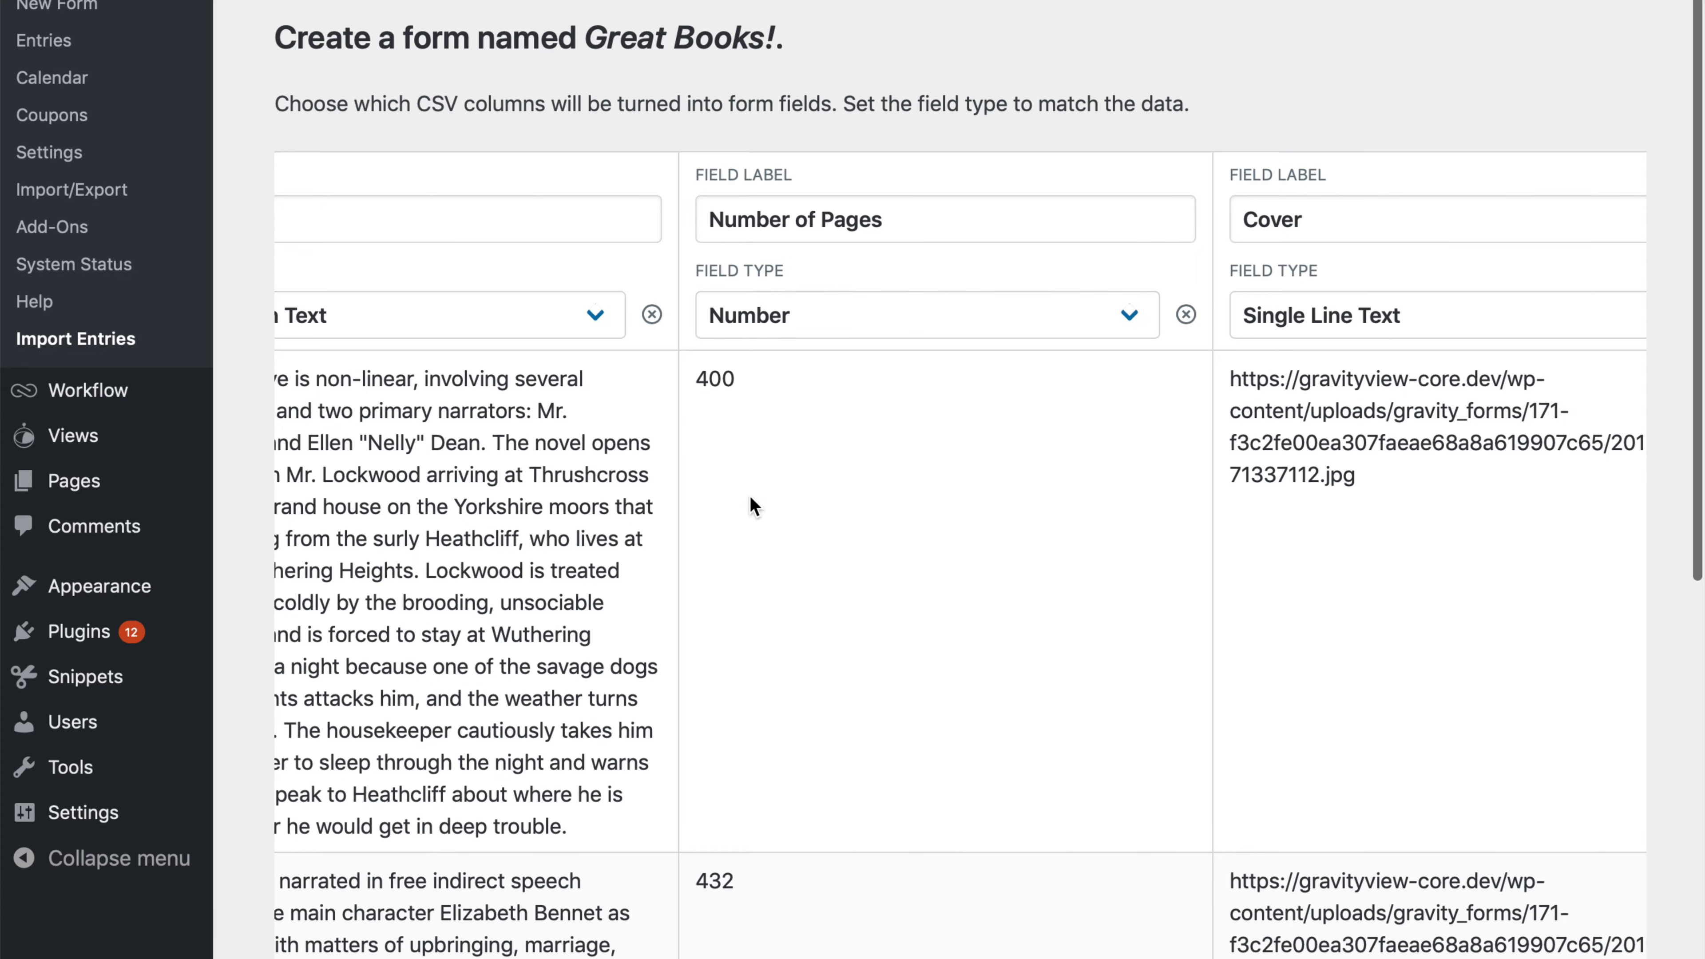
{"action": "scroll", "coordinate": [758, 544], "scroll_direction": "right", "scroll_amount": 10}
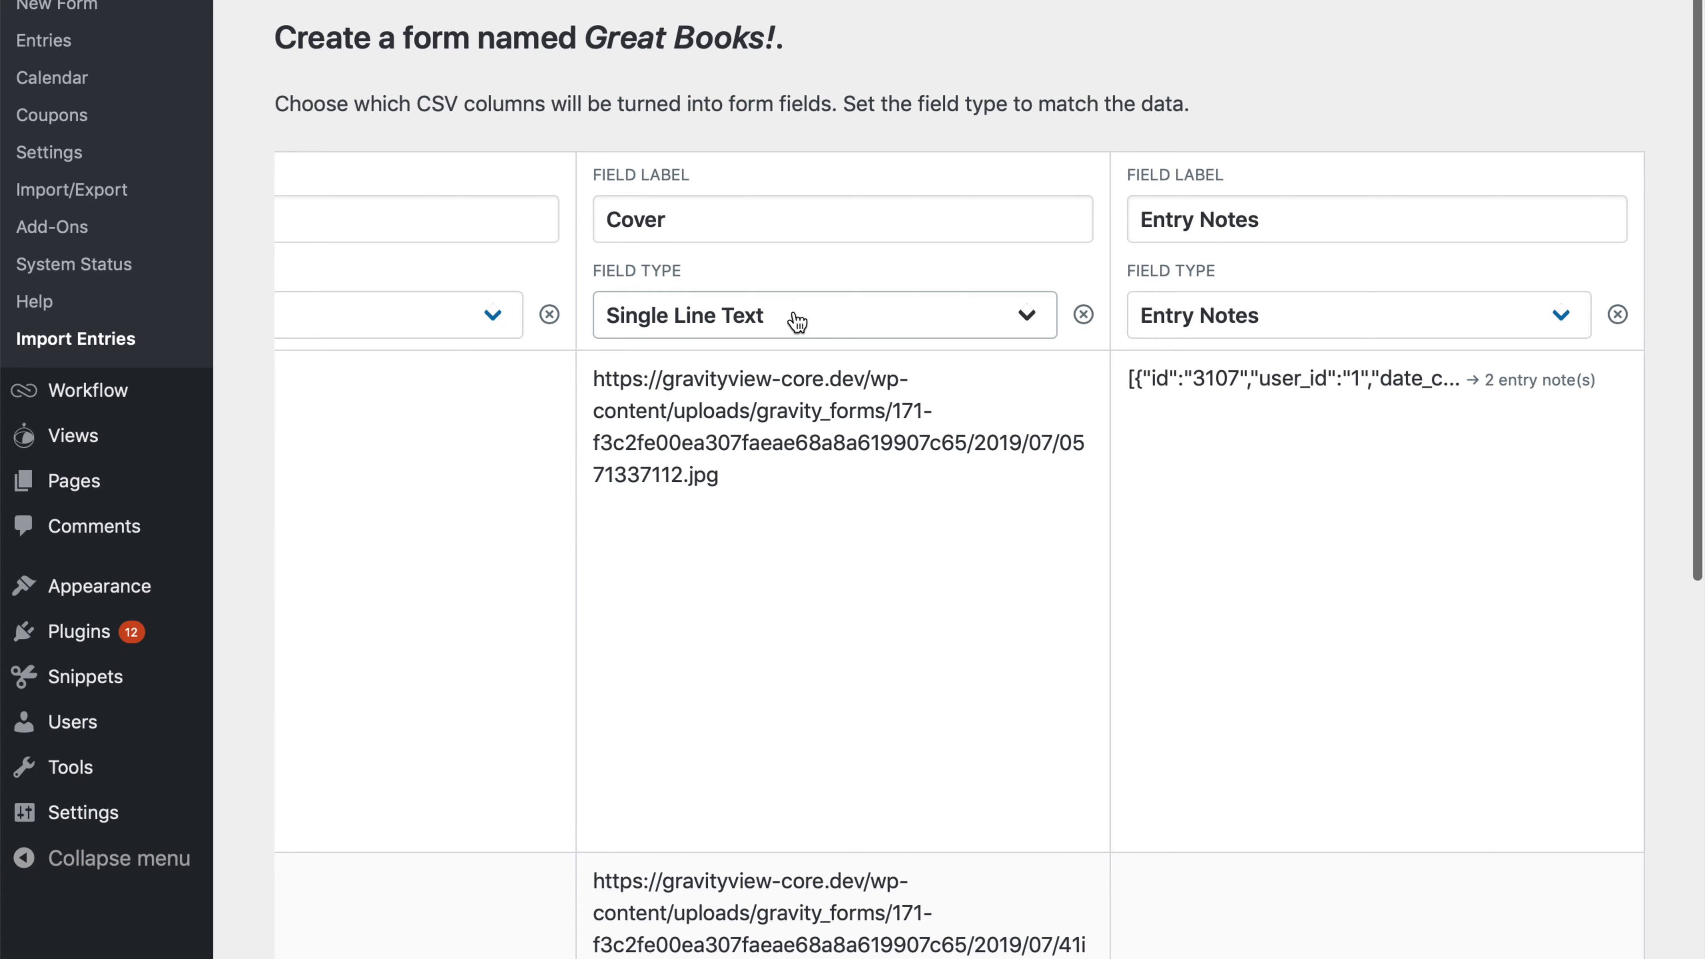
{"action": "left_click", "coordinate": [895, 320]}
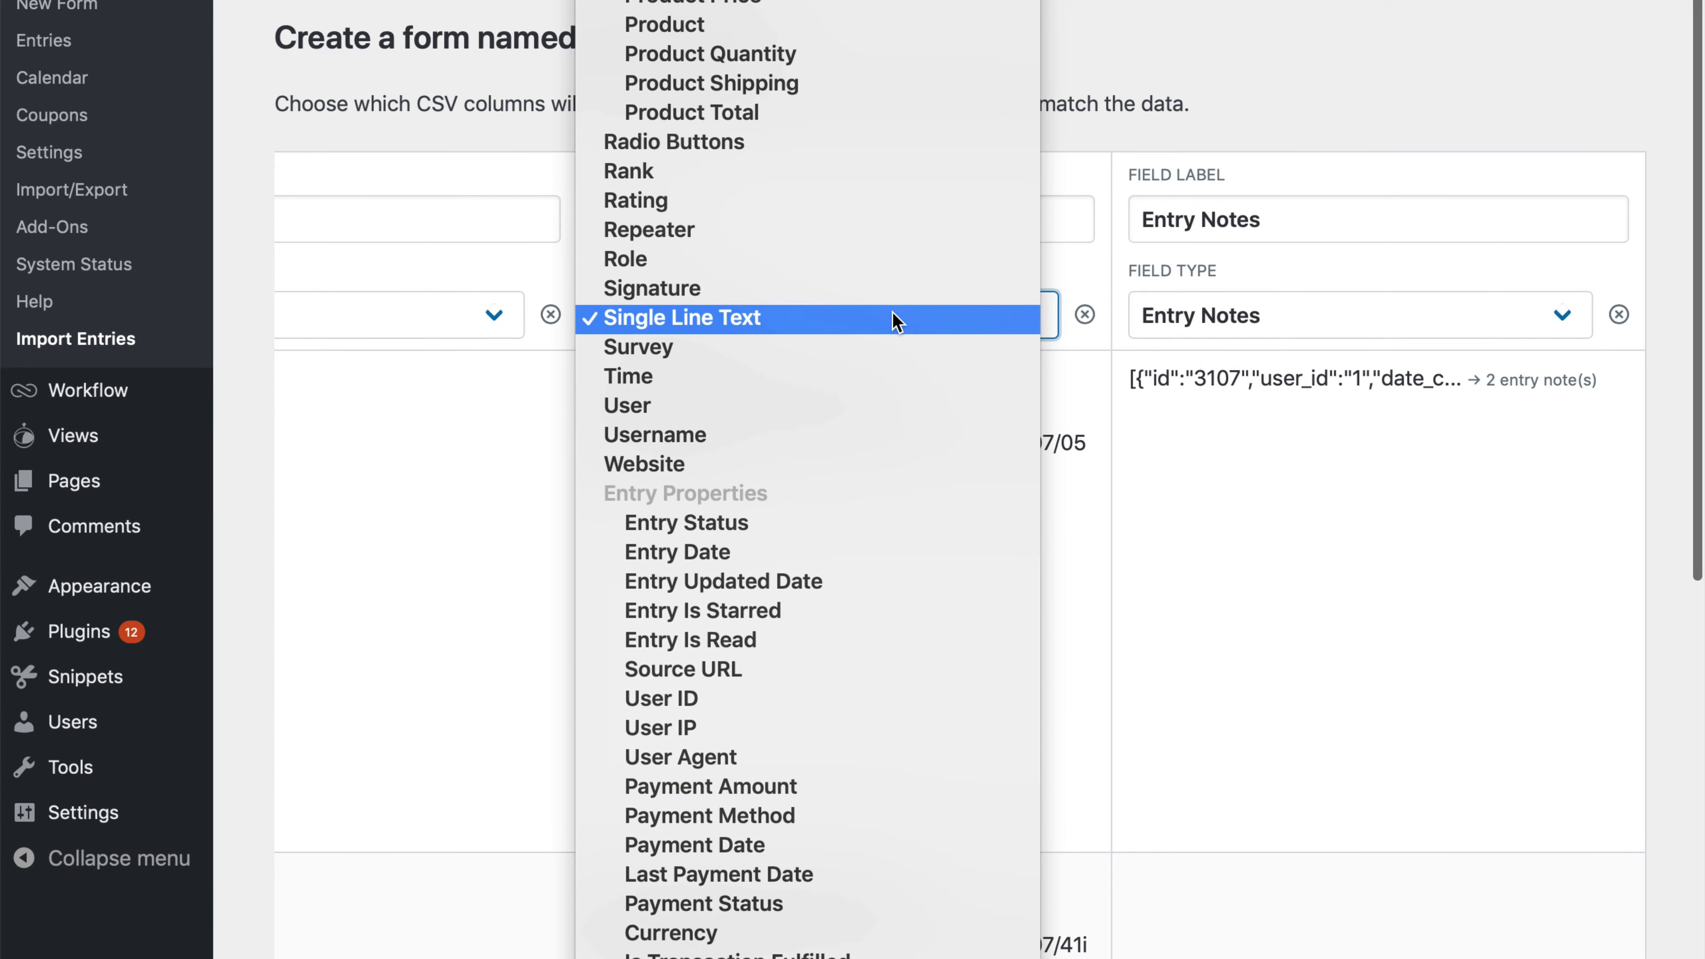
{"action": "scroll", "coordinate": [895, 321], "scroll_direction": "up", "scroll_amount": 10}
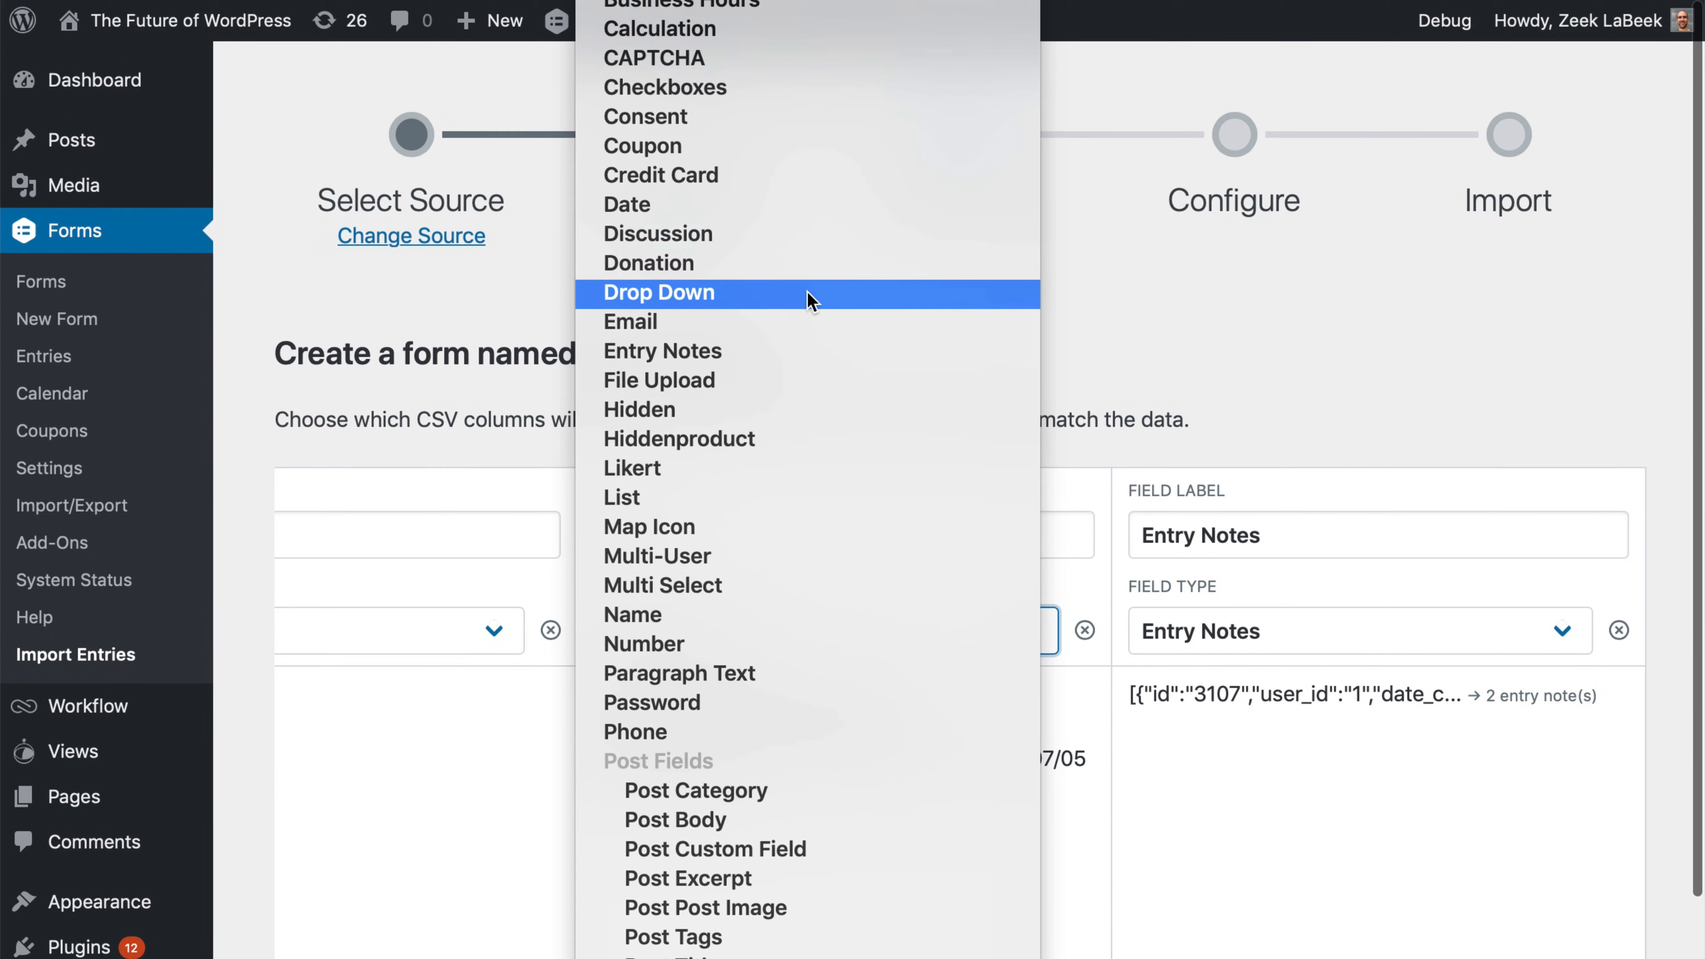
{"action": "left_click", "coordinate": [777, 380]}
{"action": "scroll", "coordinate": [779, 322], "scroll_direction": "down", "scroll_amount": 5}
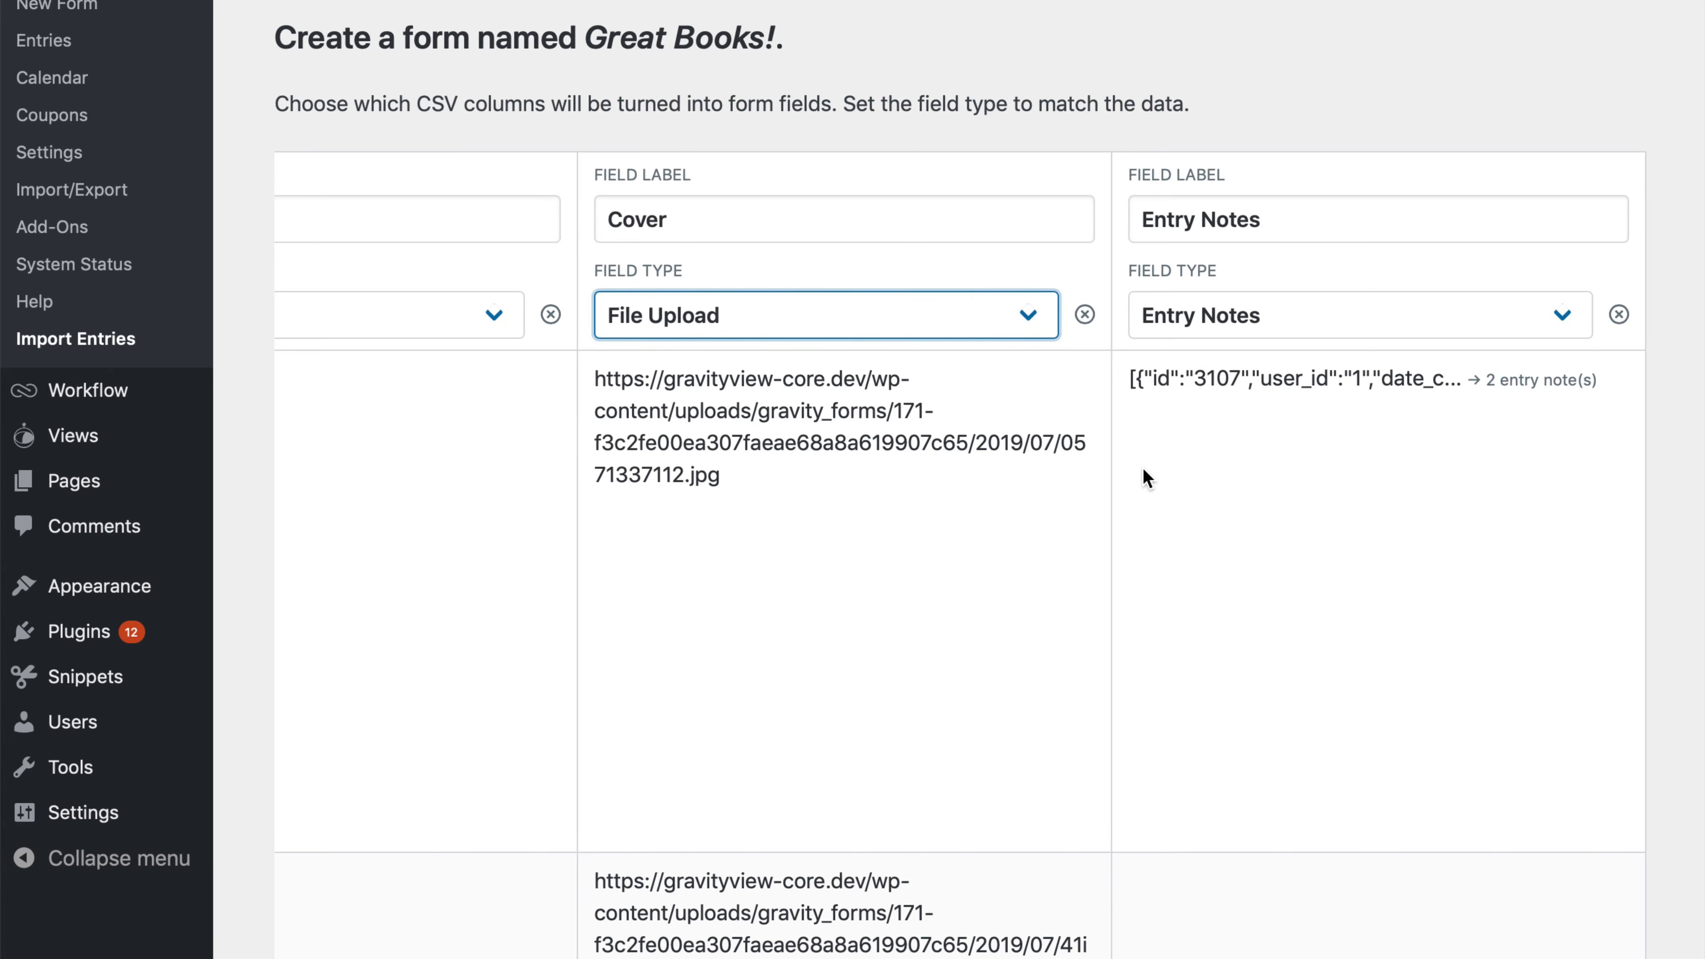
- Accept the field mapping, then create the form and run the import with the default import options
{"action": "scroll", "coordinate": [1147, 478], "scroll_direction": "left", "scroll_amount": 15}
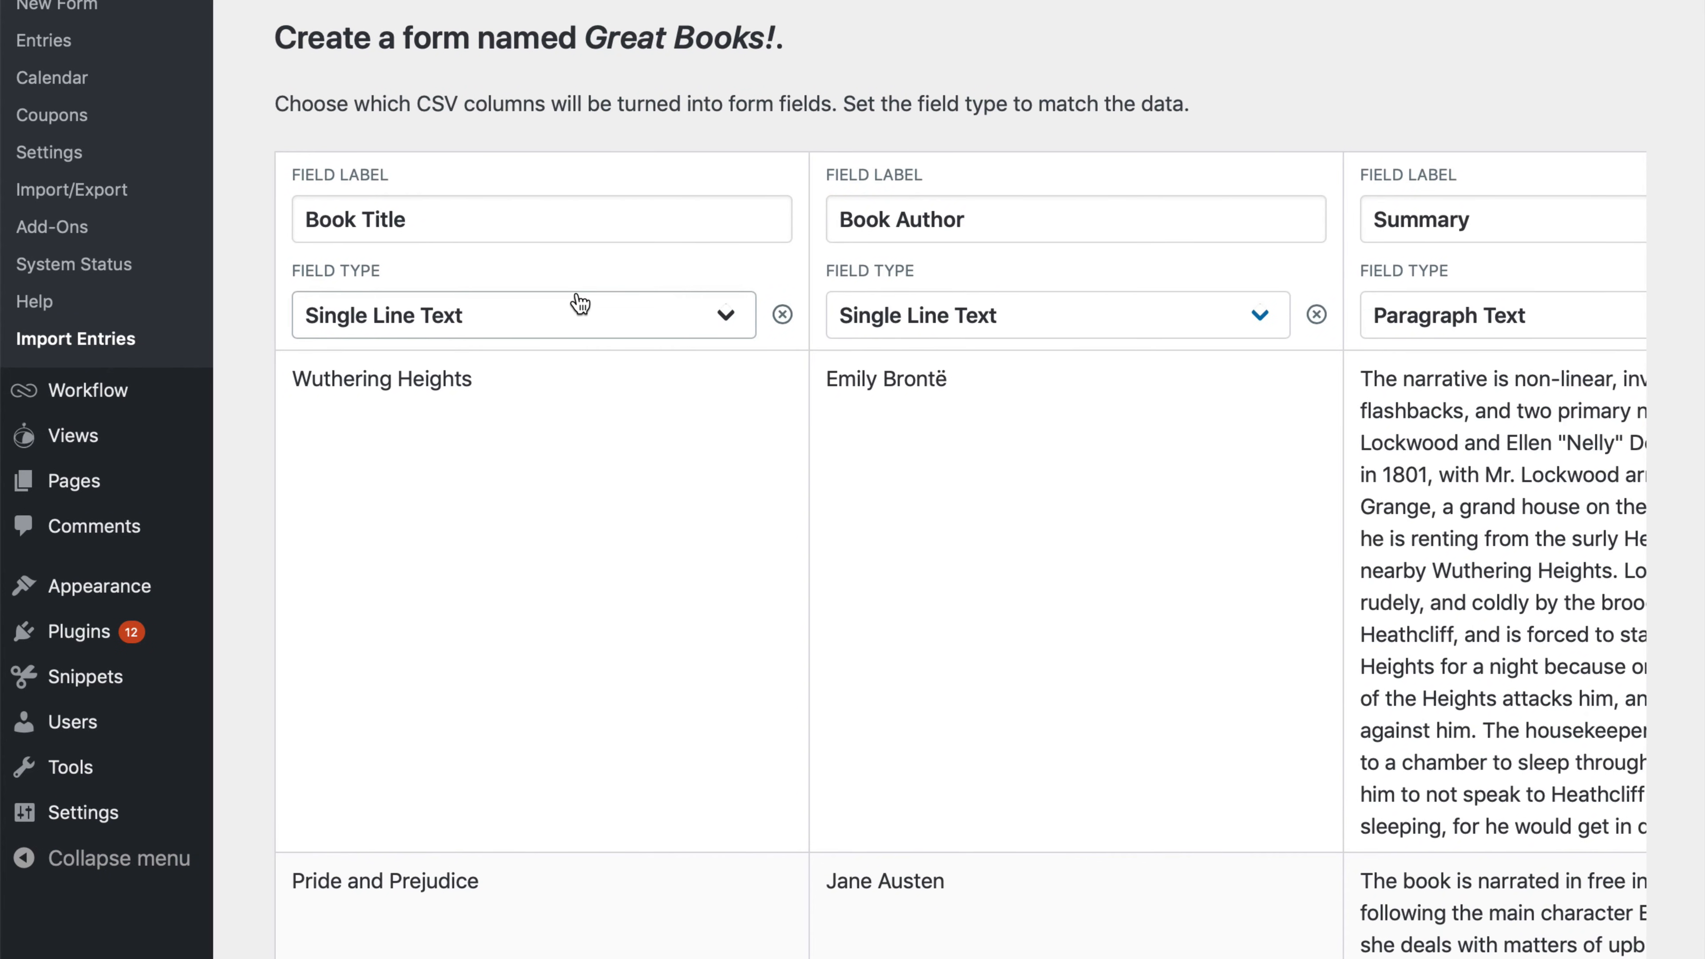
{"action": "scroll", "coordinate": [1134, 275], "scroll_direction": "right", "scroll_amount": 15}
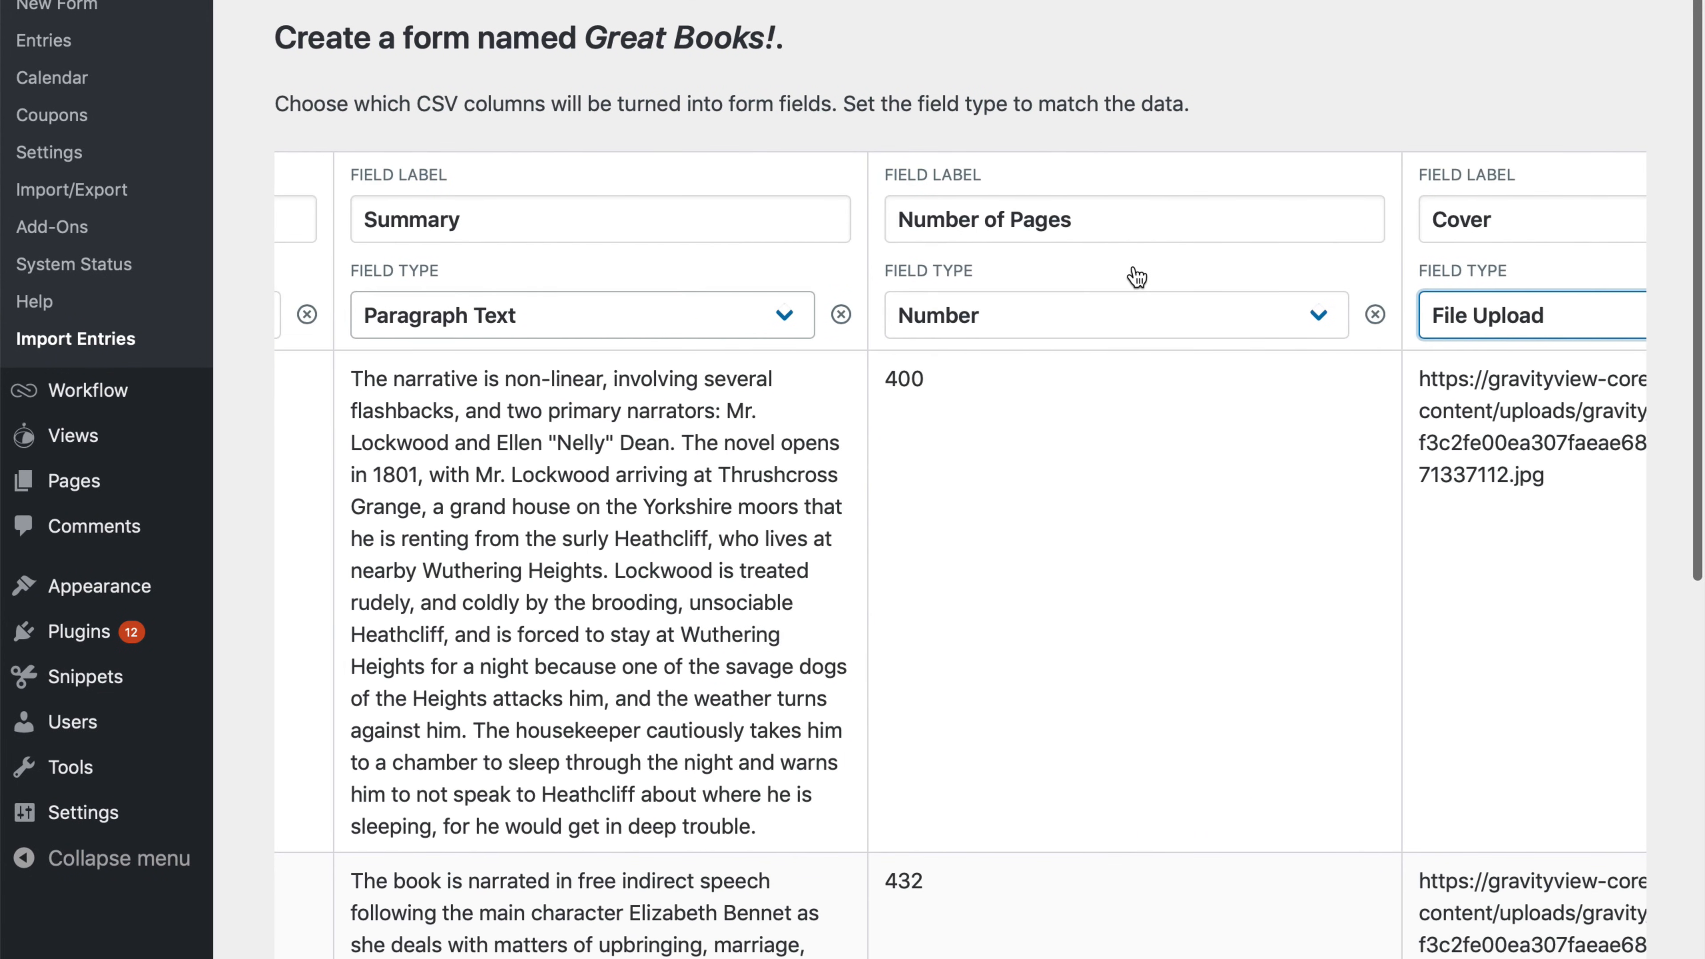
{"action": "scroll", "coordinate": [1136, 276], "scroll_direction": "right", "scroll_amount": 10}
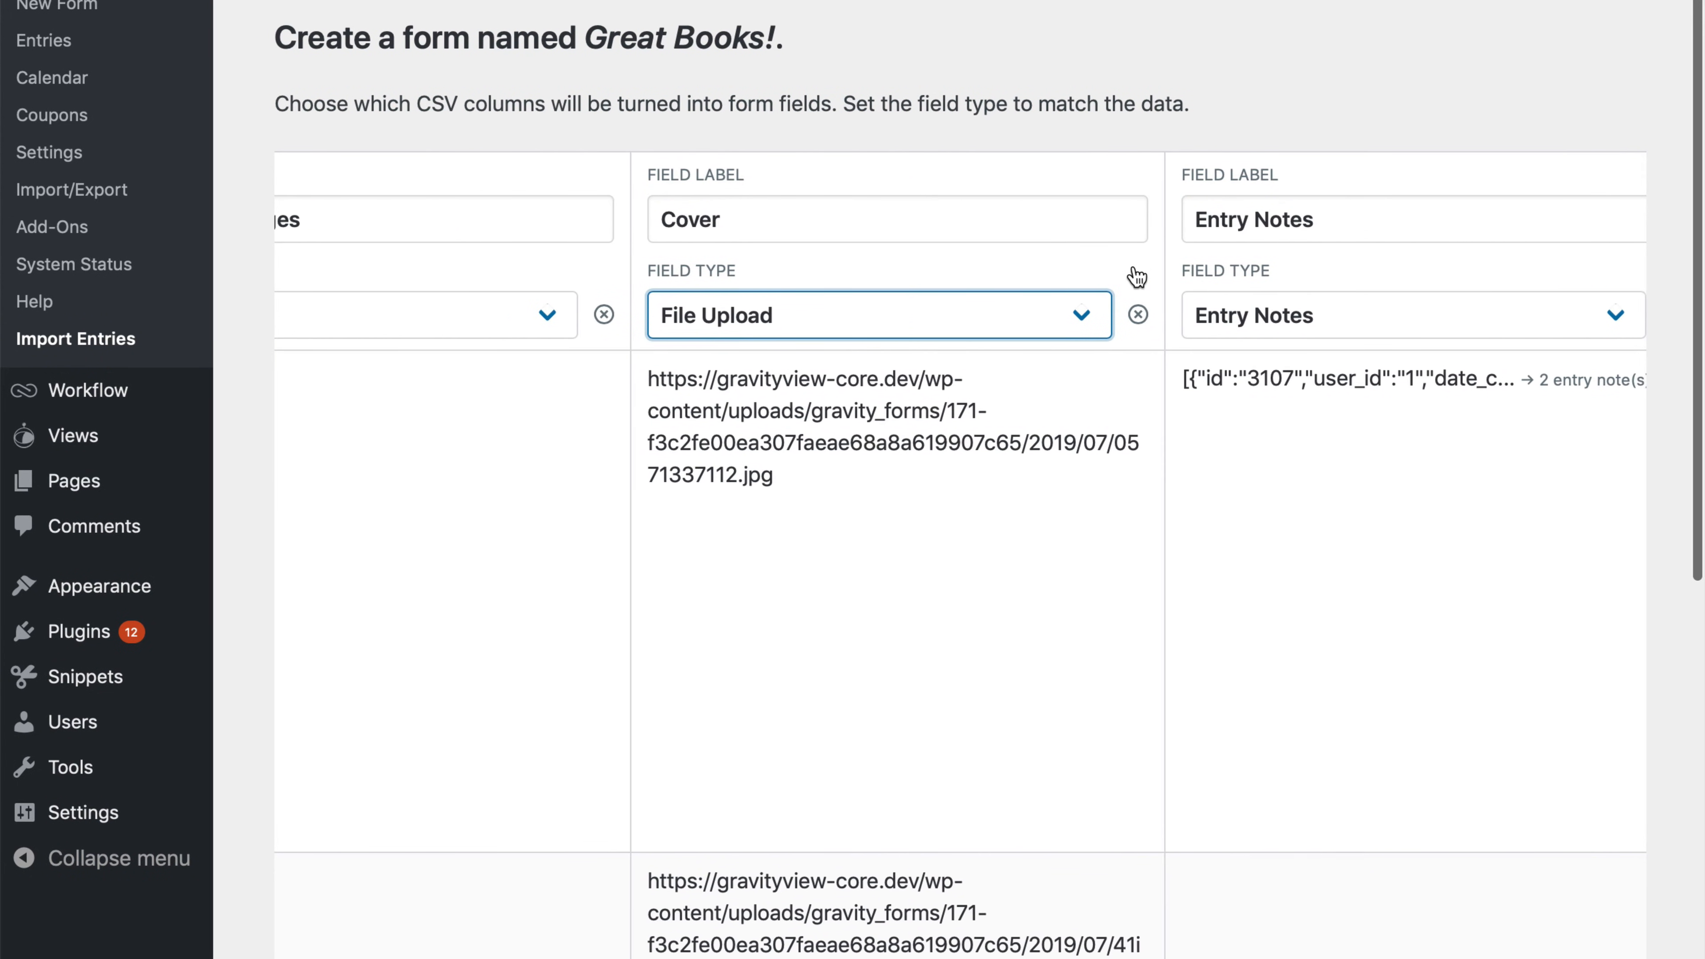
{"action": "scroll", "coordinate": [1136, 276], "scroll_direction": "right", "scroll_amount": 3}
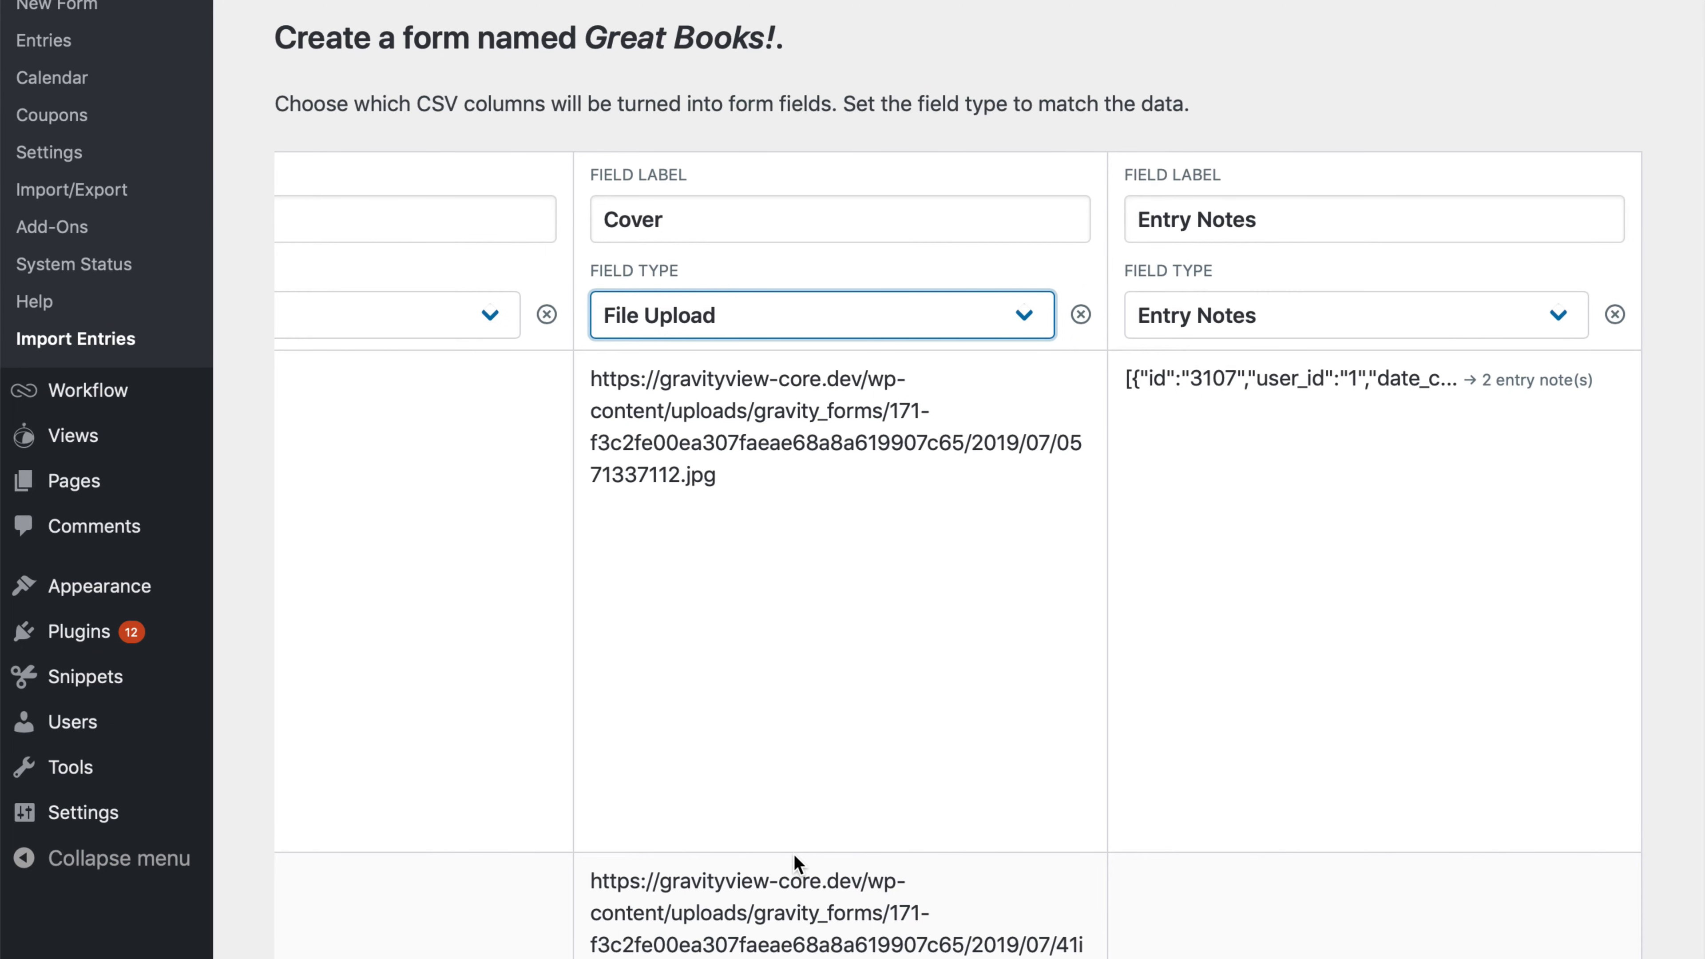
{"action": "scroll", "coordinate": [794, 854], "scroll_direction": "down", "scroll_amount": 20}
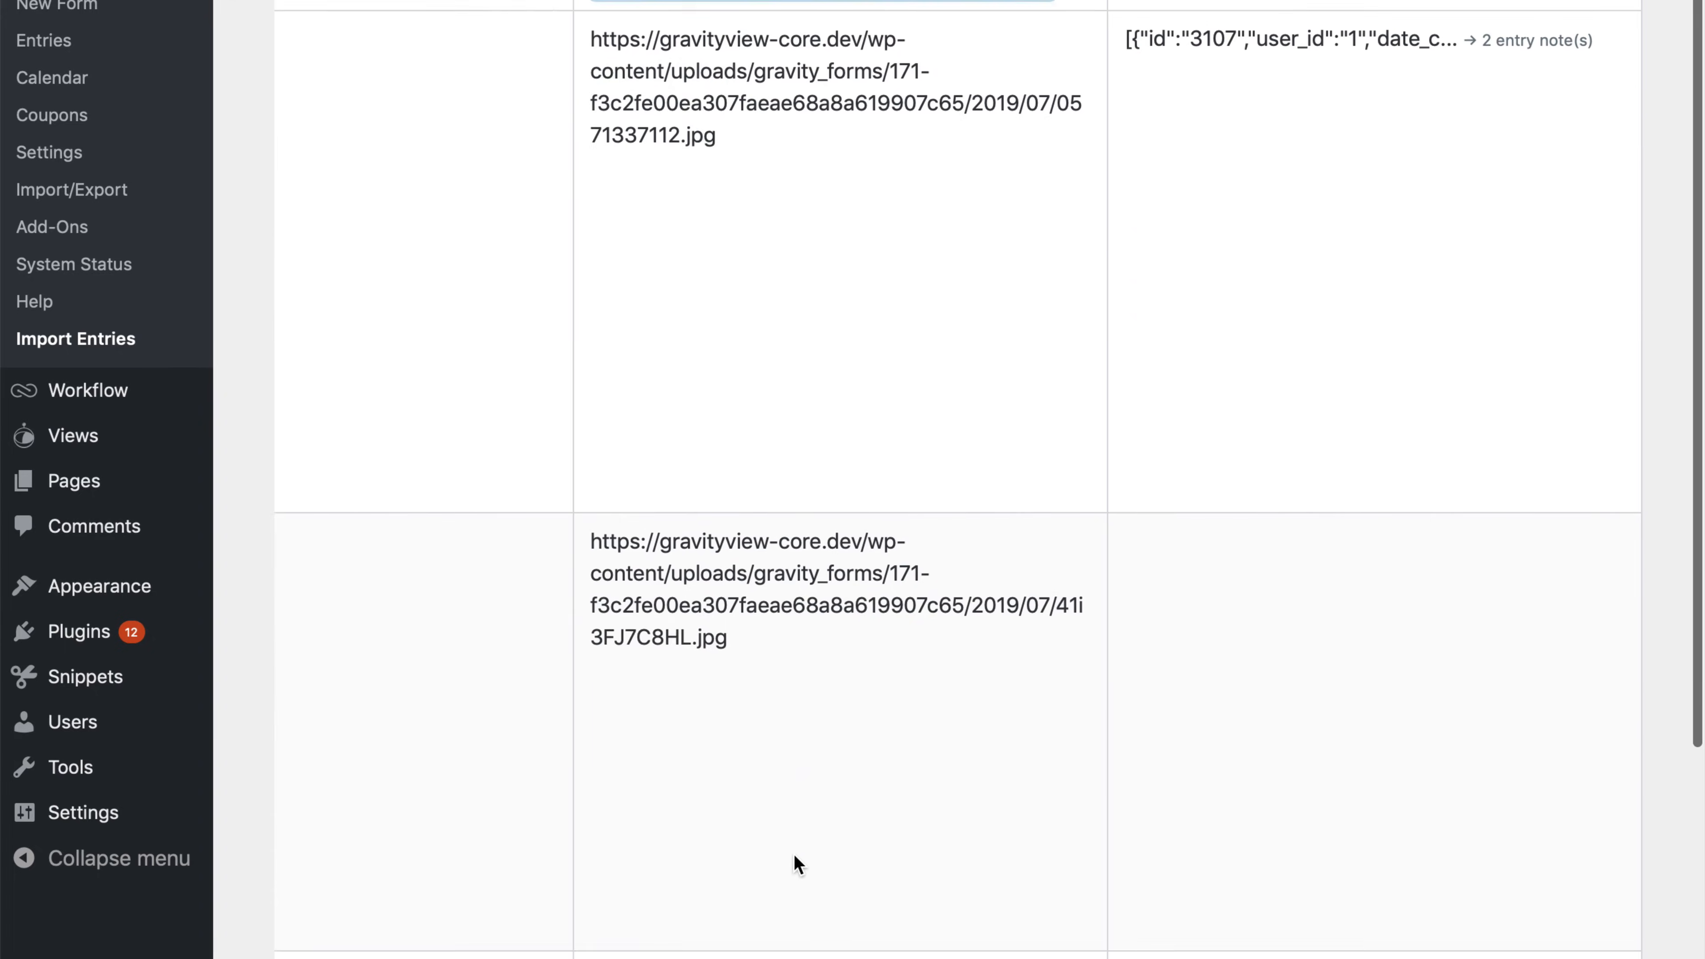
{"action": "scroll", "coordinate": [797, 643], "scroll_direction": "down", "scroll_amount": 5}
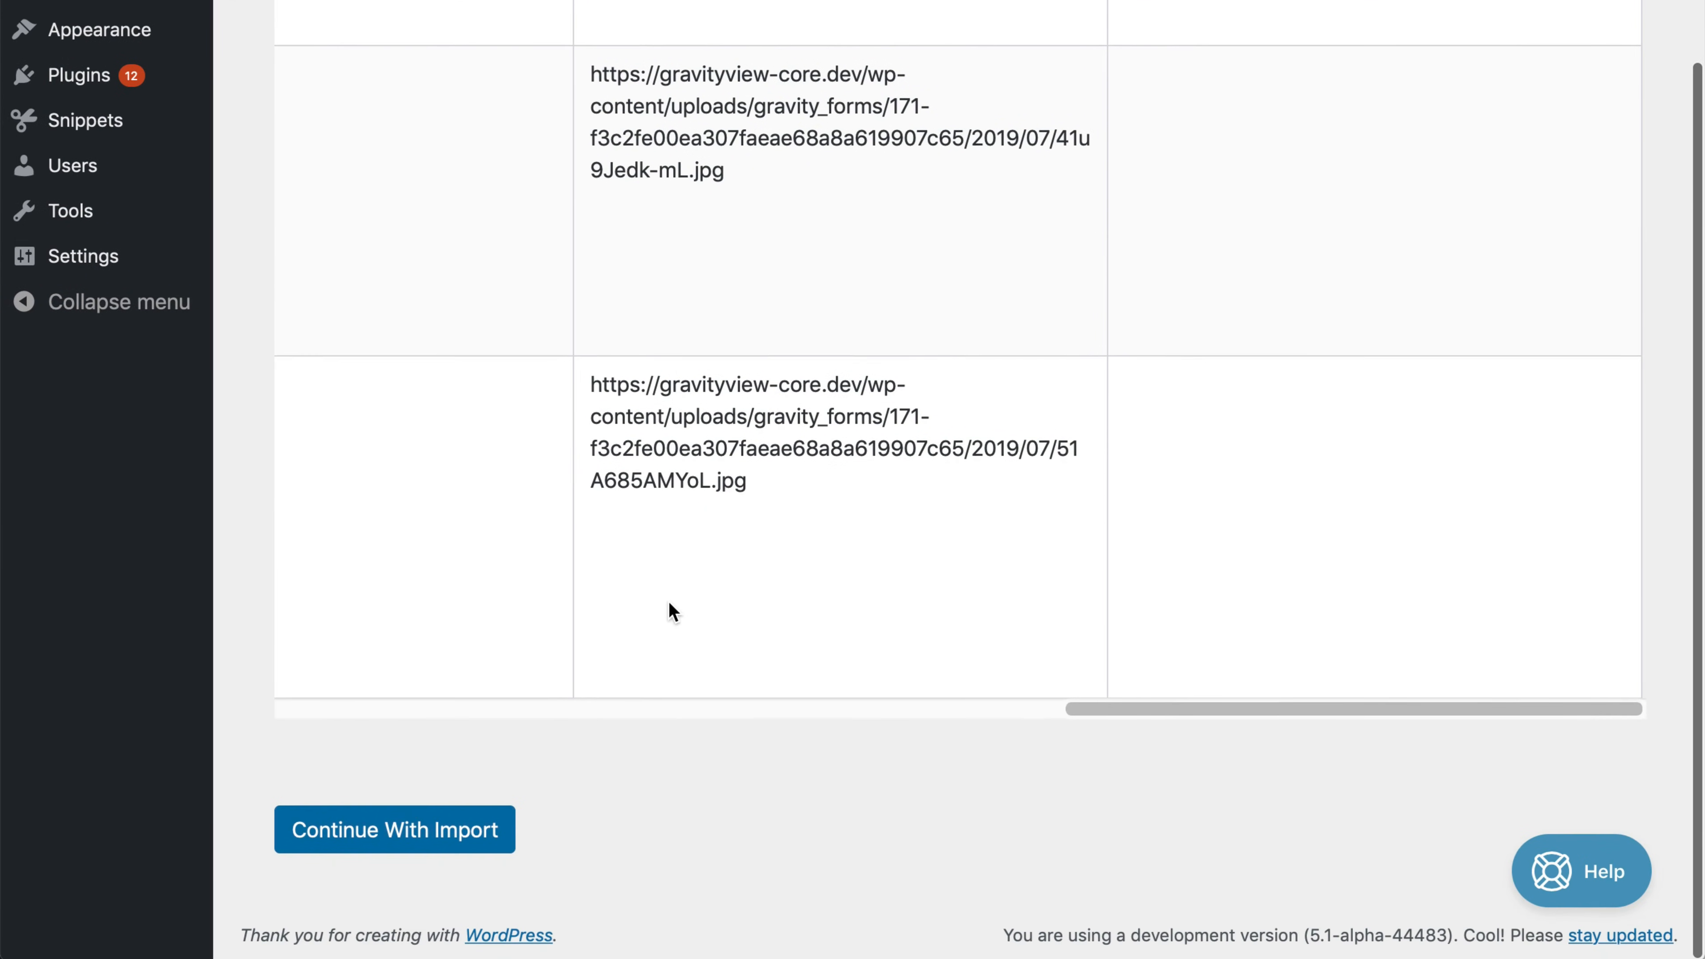
{"action": "left_click", "coordinate": [440, 848]}
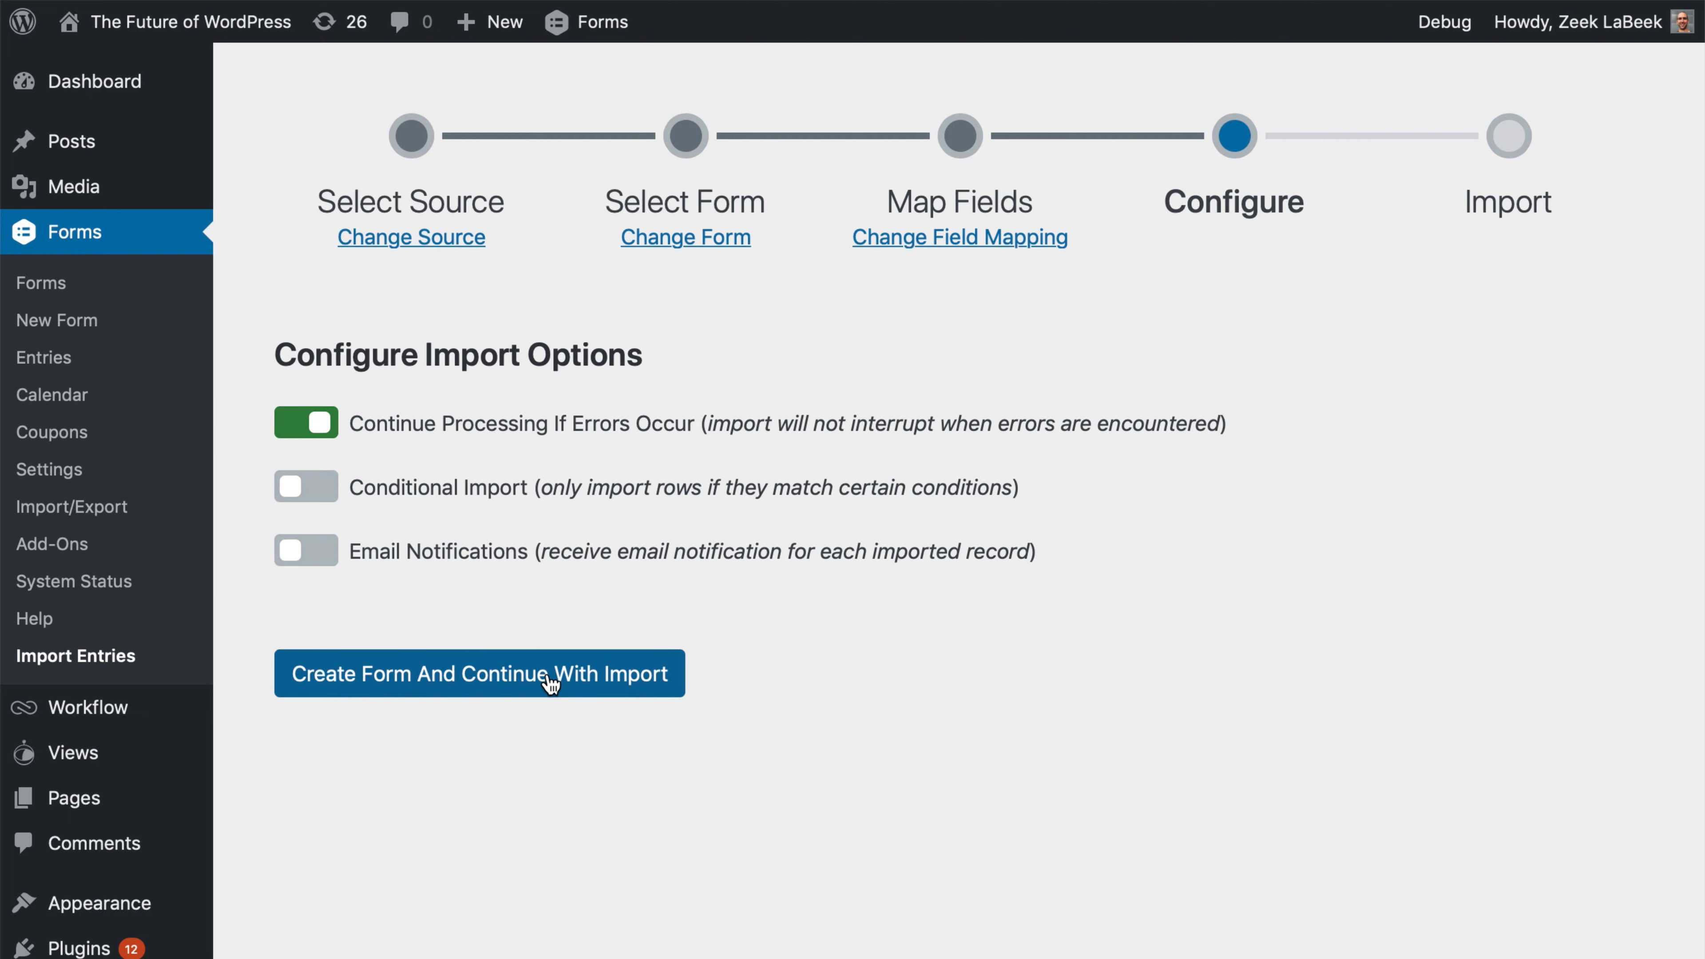
{"action": "left_click", "coordinate": [560, 683]}
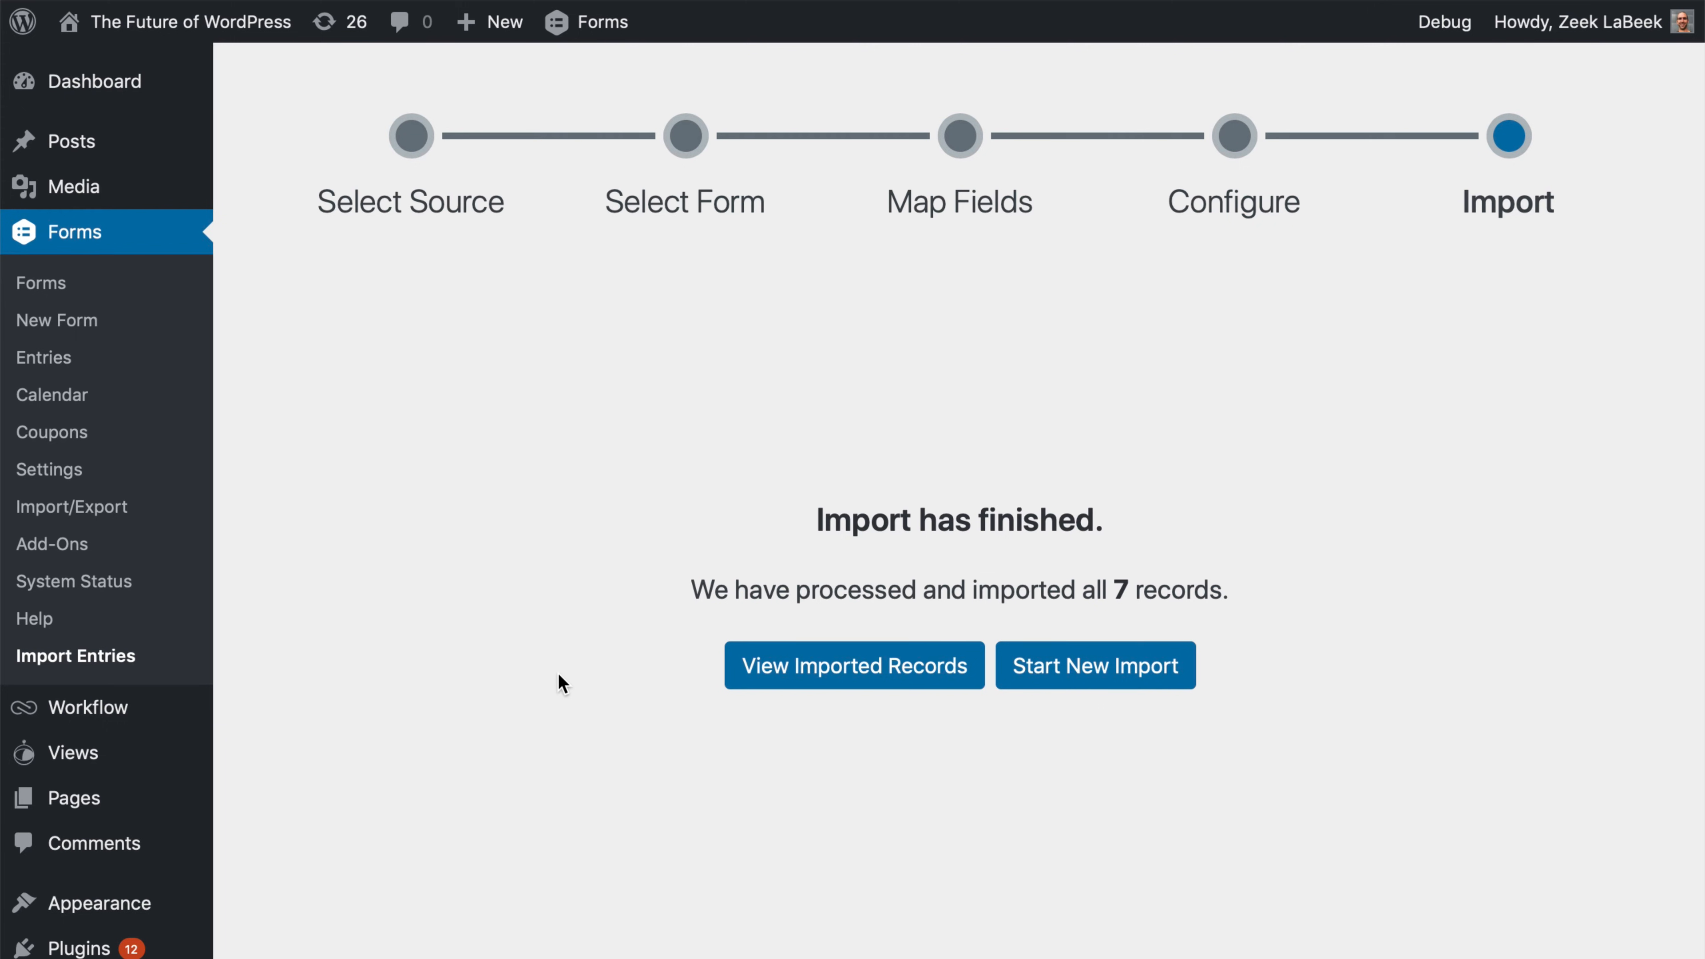
- View the imported records and open the cover file of the In Search of Lost Time entry
{"action": "left_click", "coordinate": [792, 666]}
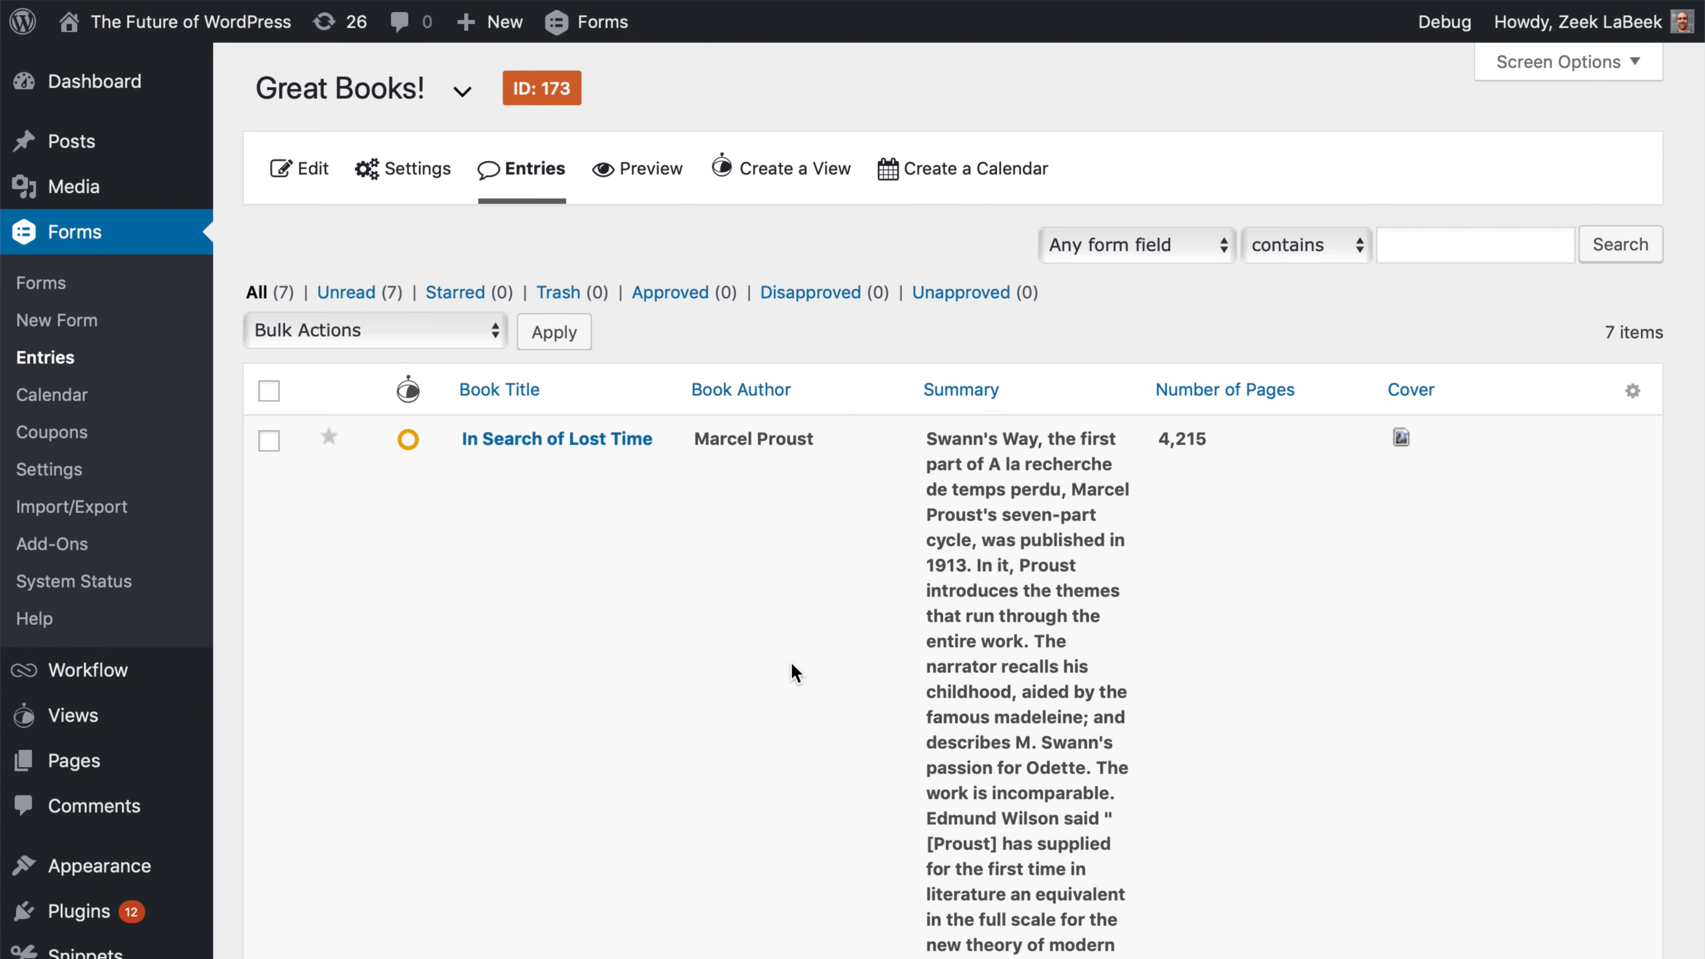
{"action": "mouse_move", "coordinate": [791, 662]}
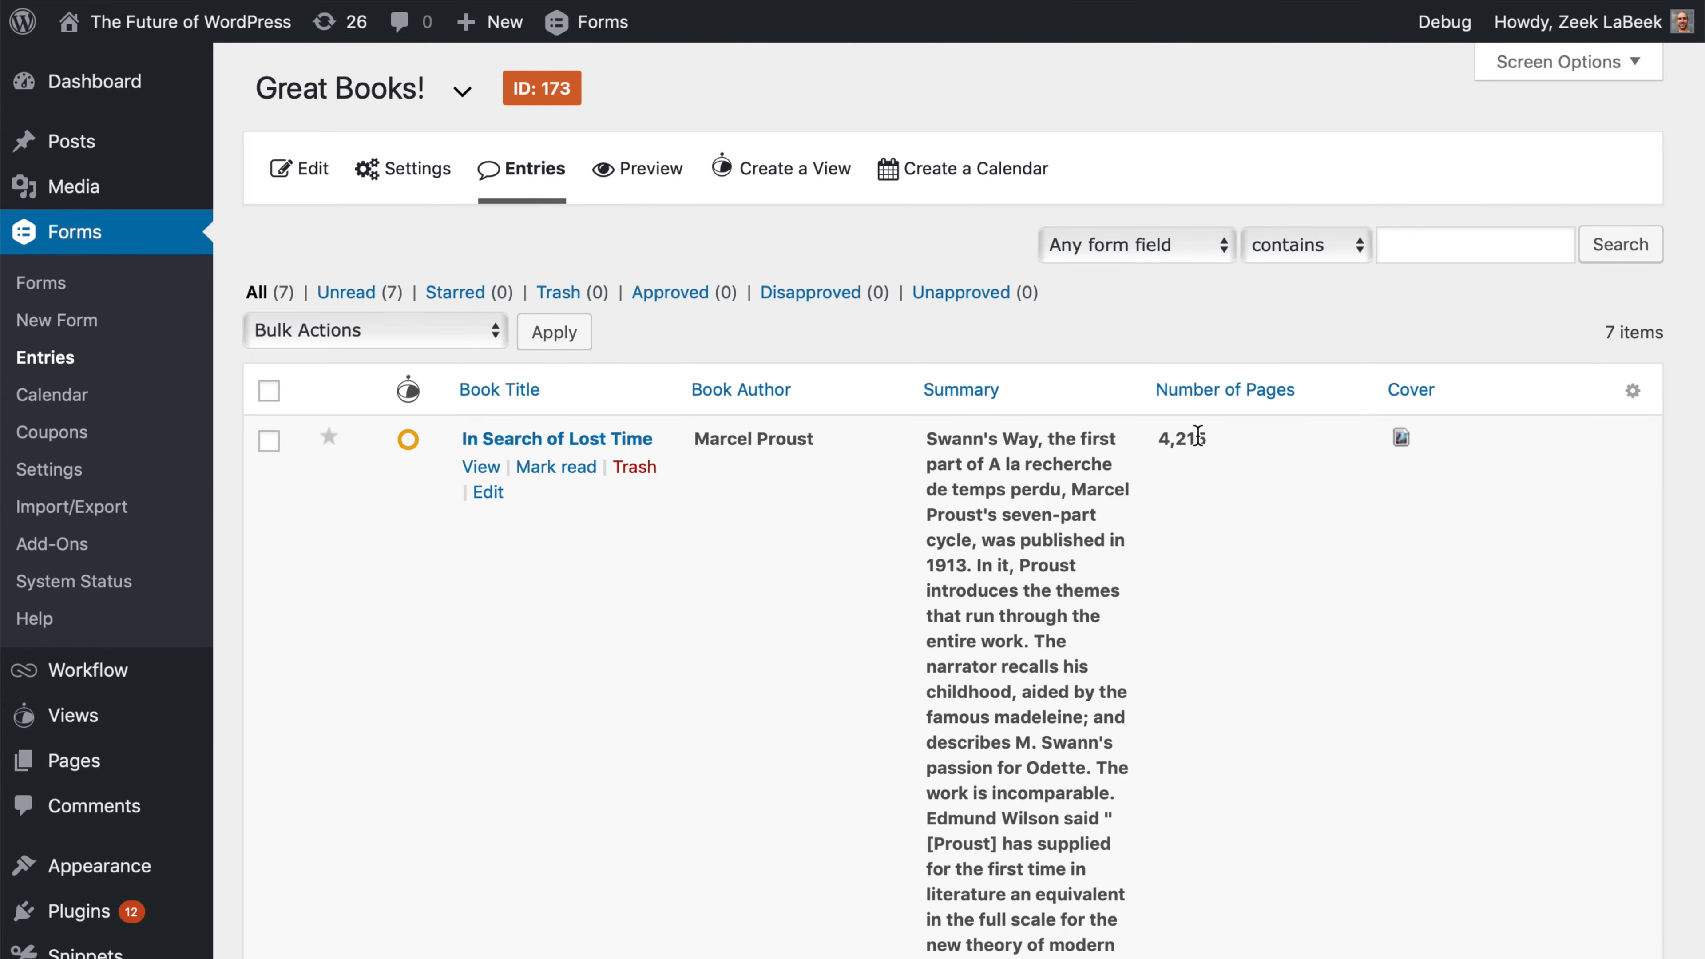
{"action": "left_click", "coordinate": [1401, 439]}
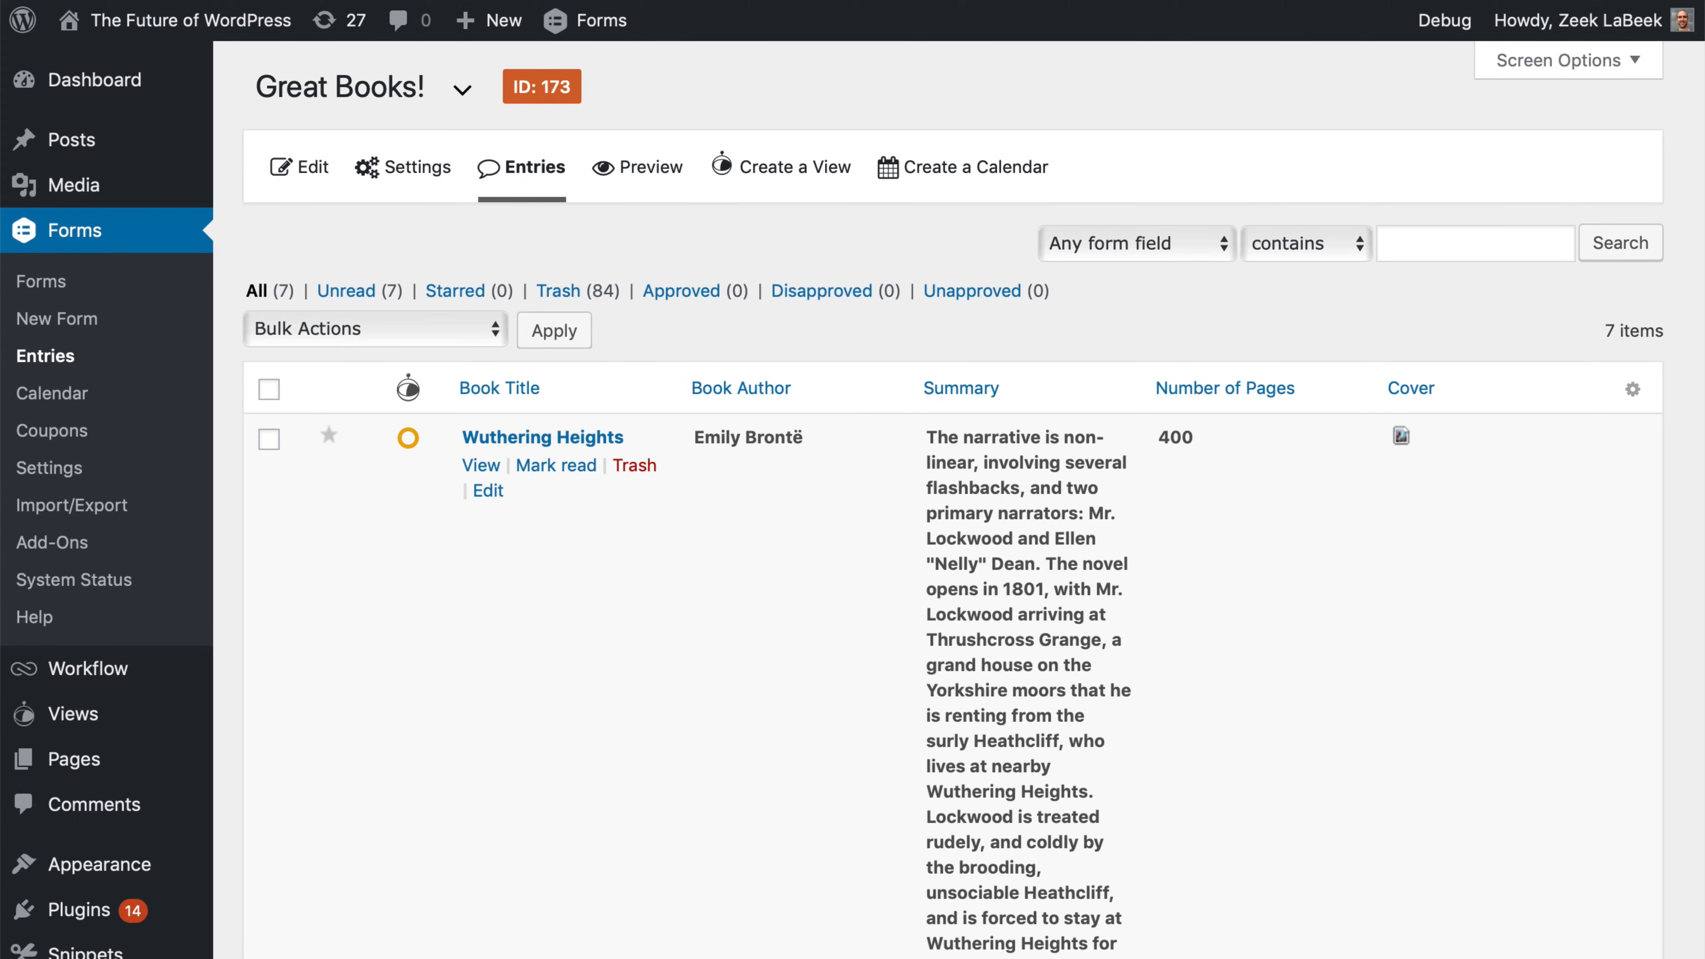
- Open the Wuthering Heights entry and examine its imported field values and the details below them
{"action": "left_click", "coordinate": [576, 438]}
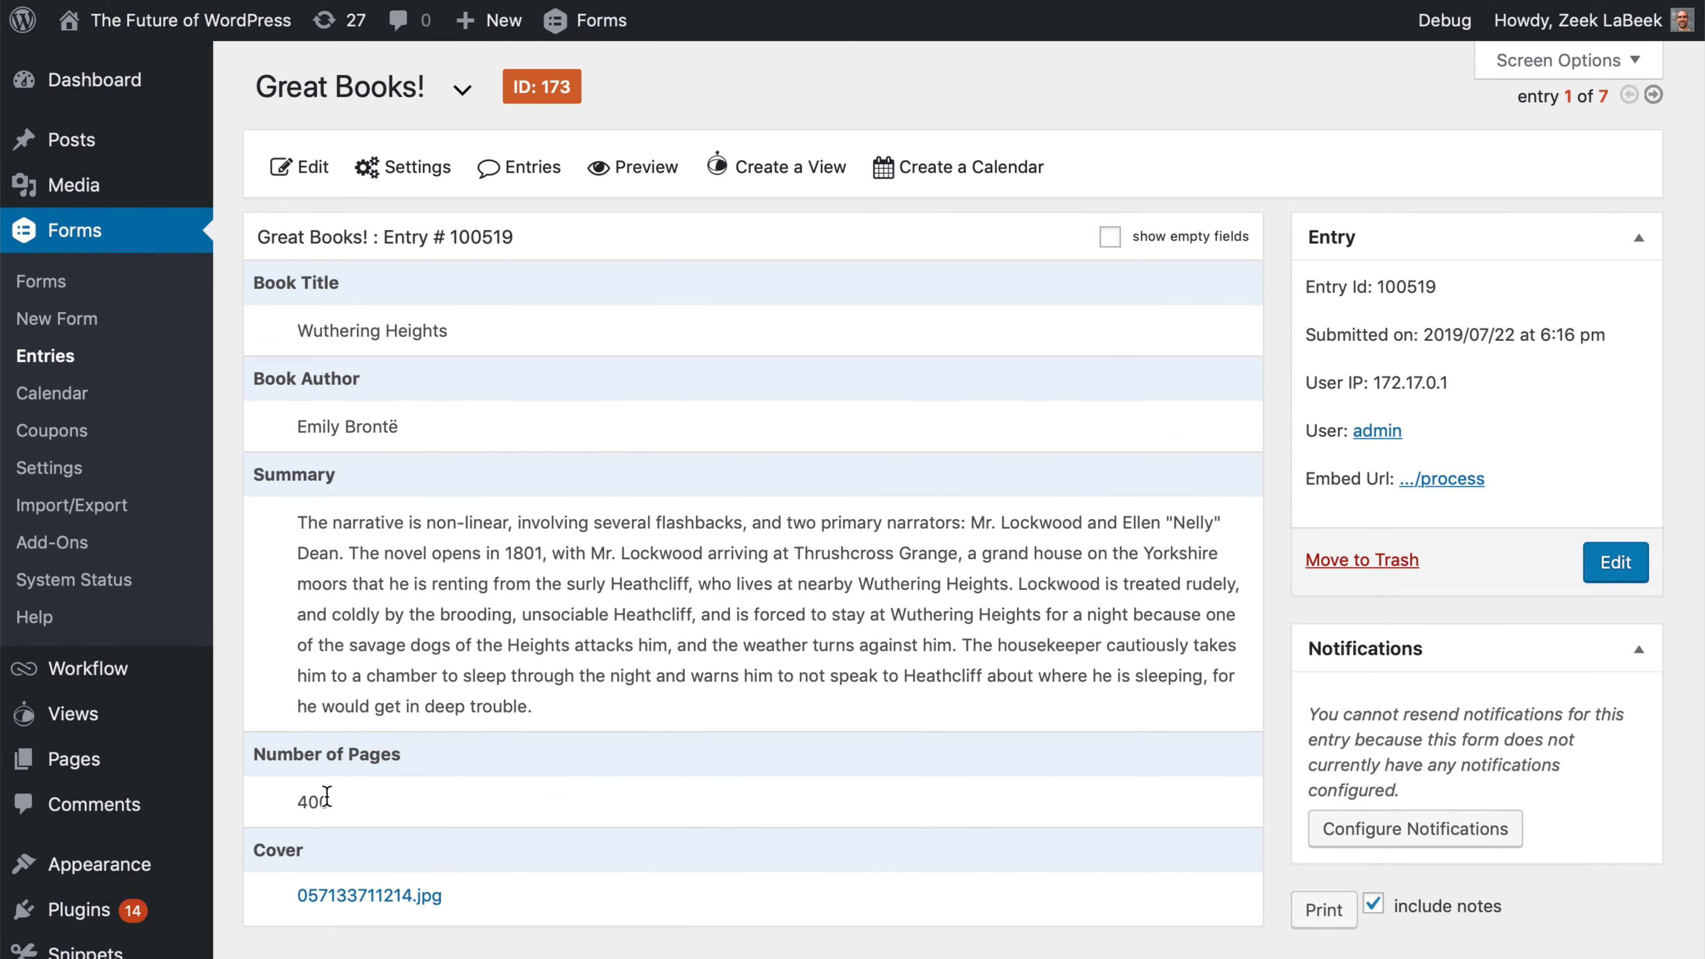
{"action": "scroll", "coordinate": [349, 873], "scroll_direction": "down", "scroll_amount": 10}
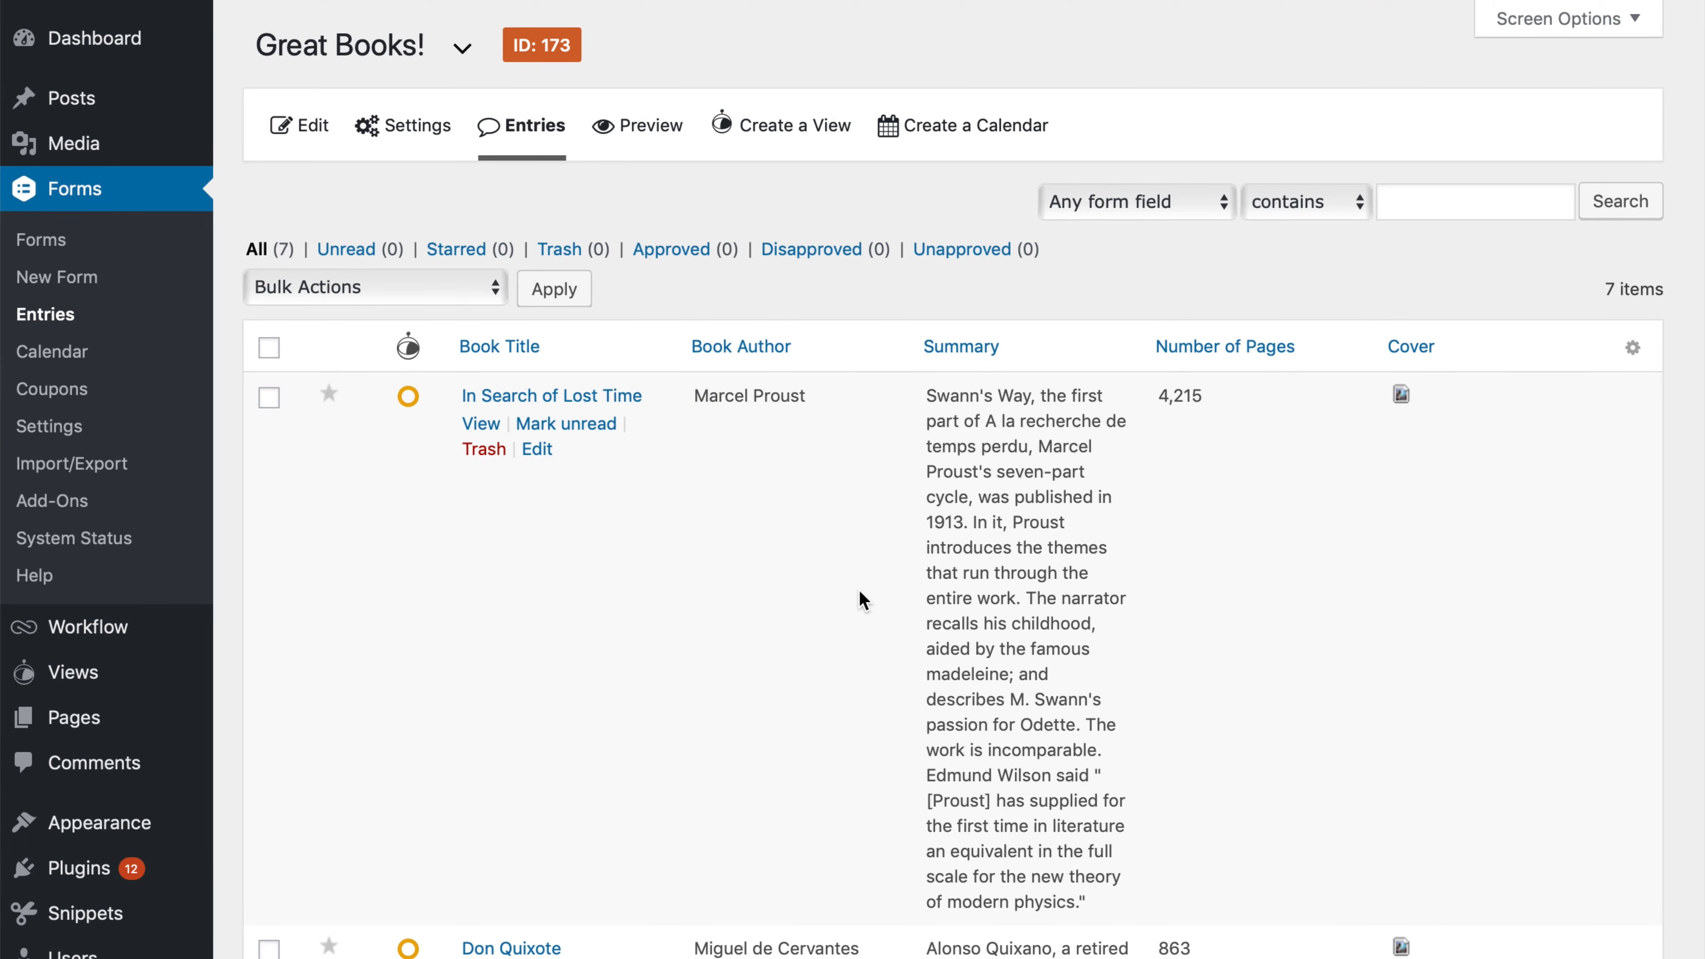
- Open the Great Books! form for editing and examine the fields created from the CSV columns
{"action": "left_click", "coordinate": [310, 134]}
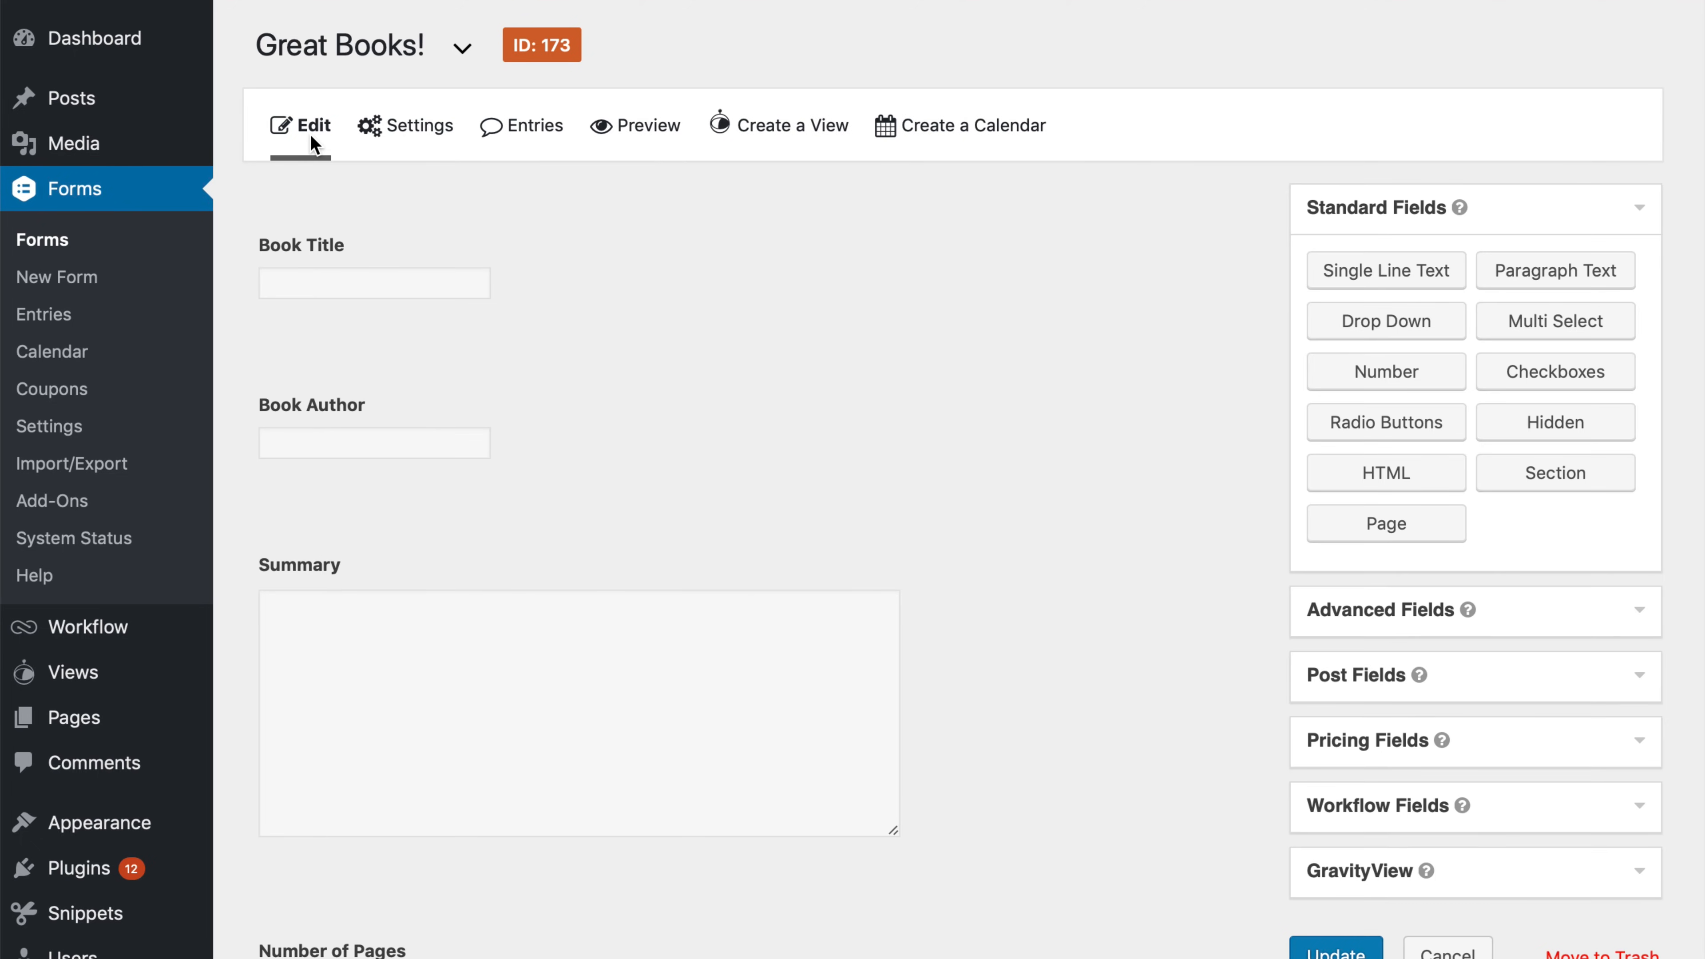
{"action": "mouse_move", "coordinate": [485, 282]}
{"action": "scroll", "coordinate": [510, 378], "scroll_direction": "down", "scroll_amount": 5}
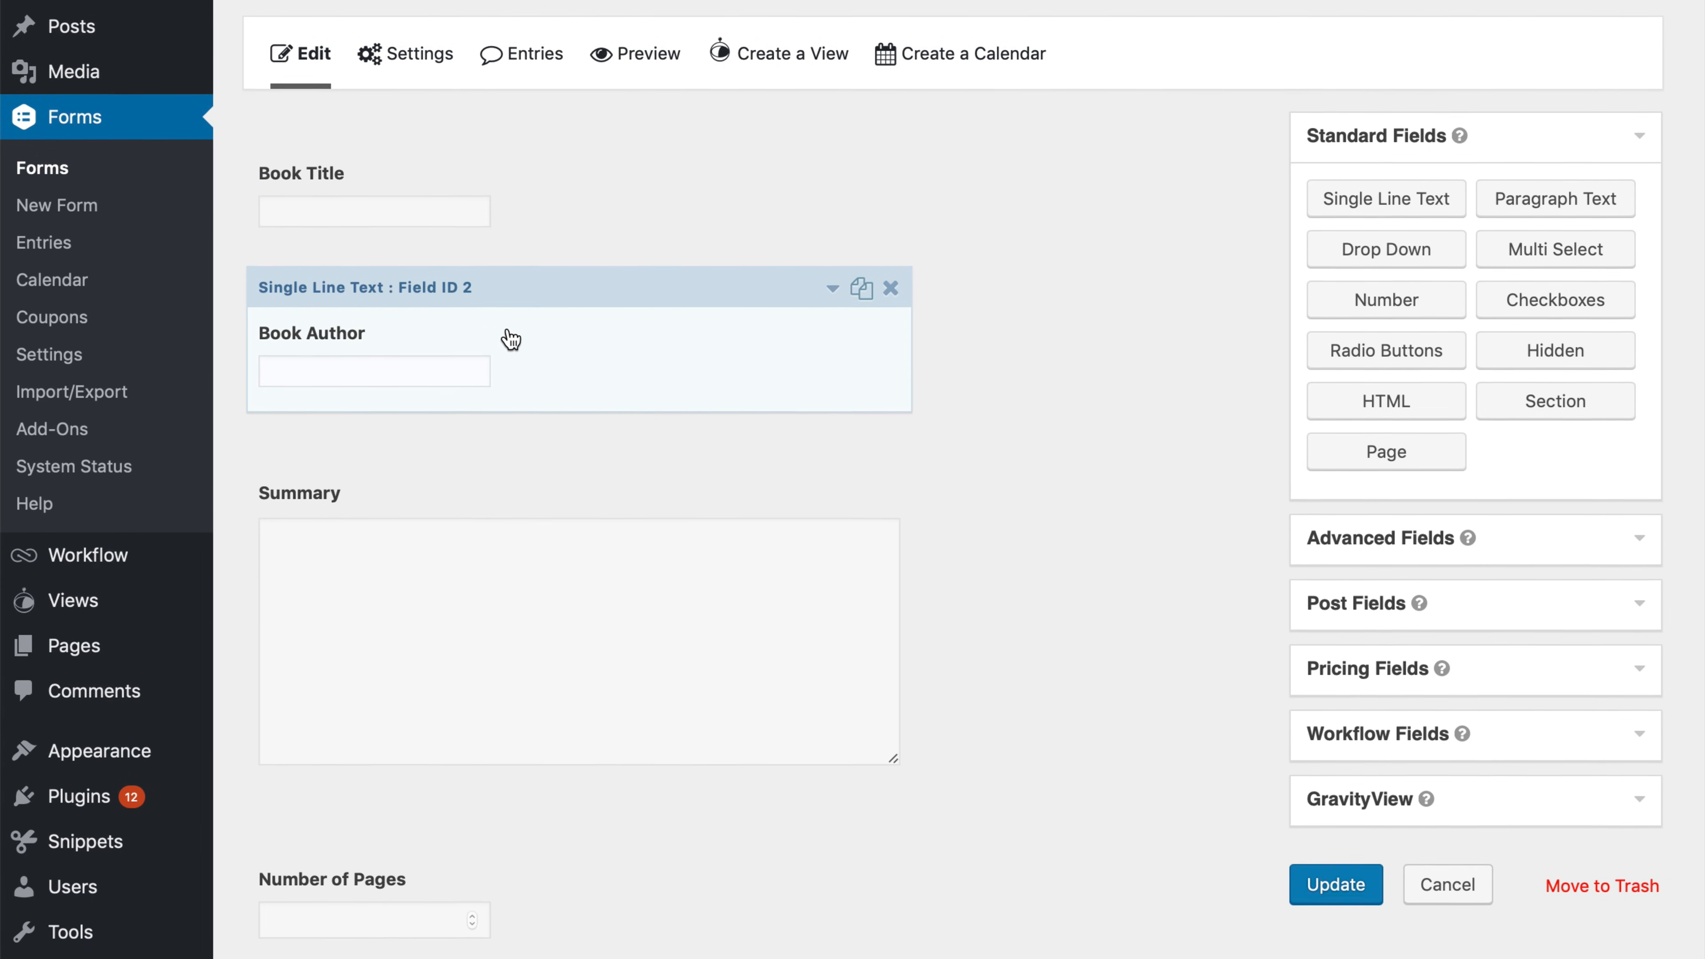
{"action": "scroll", "coordinate": [557, 772], "scroll_direction": "down", "scroll_amount": 5}
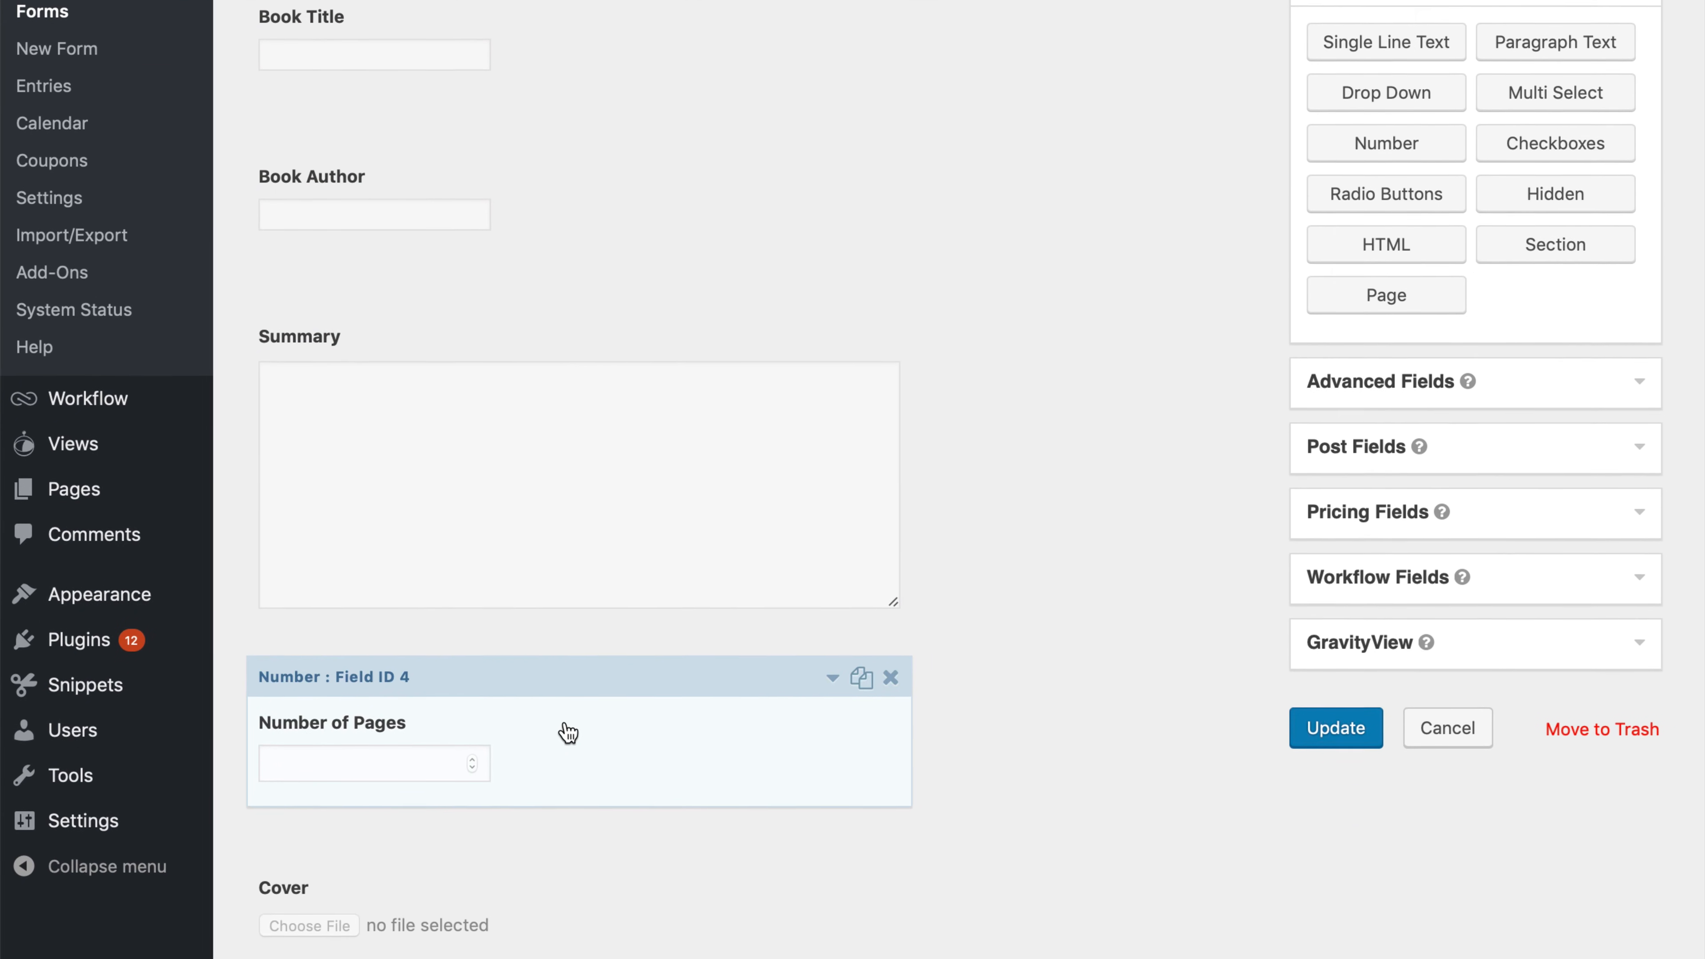